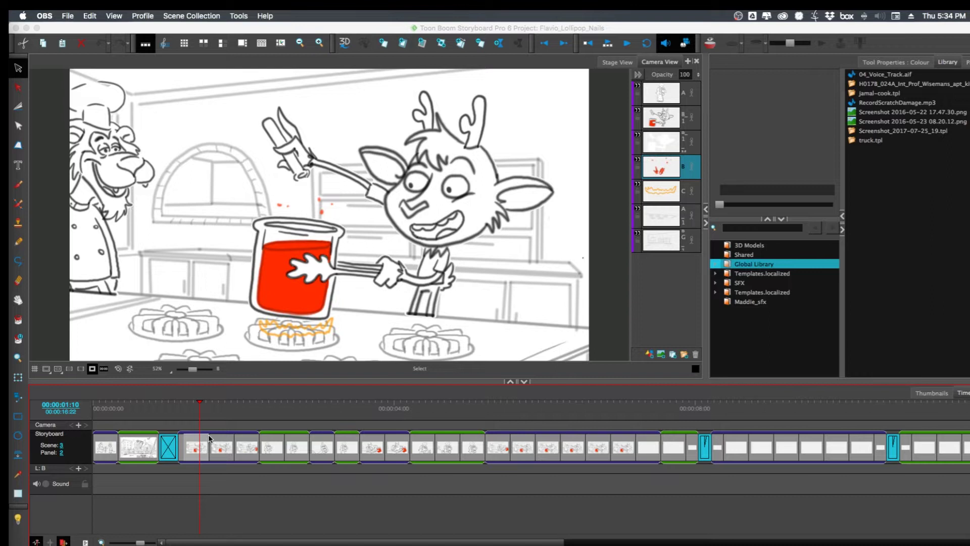
# Step: Bring the Flavio_Lollipop_Nails storyboard window in Storyboard Pro to the front
pyautogui.click(467, 42)
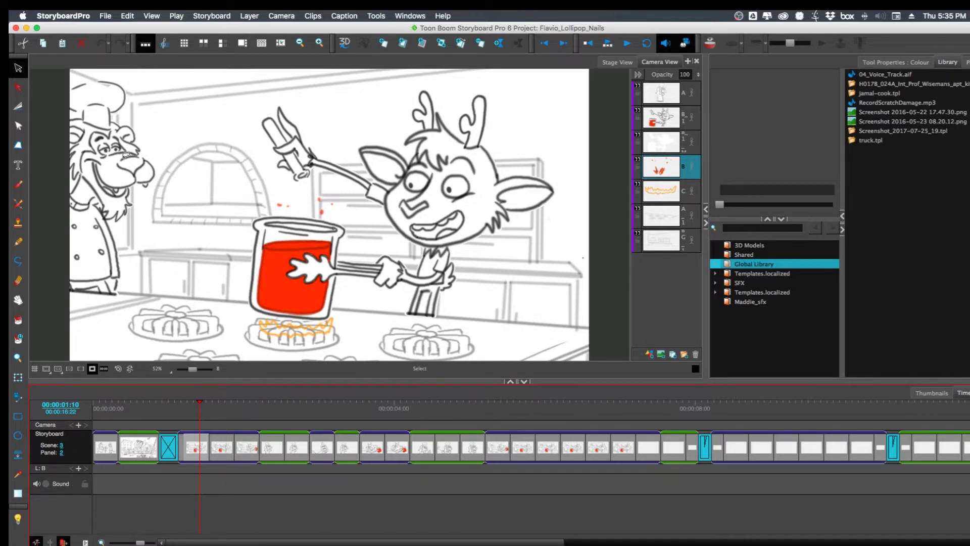
pyautogui.click(106, 16)
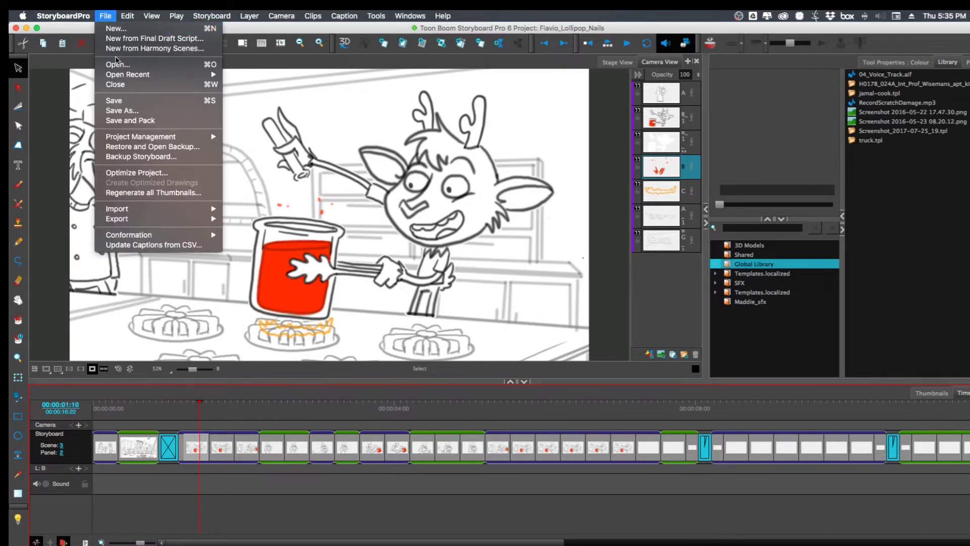
pyautogui.moveTo(159, 213)
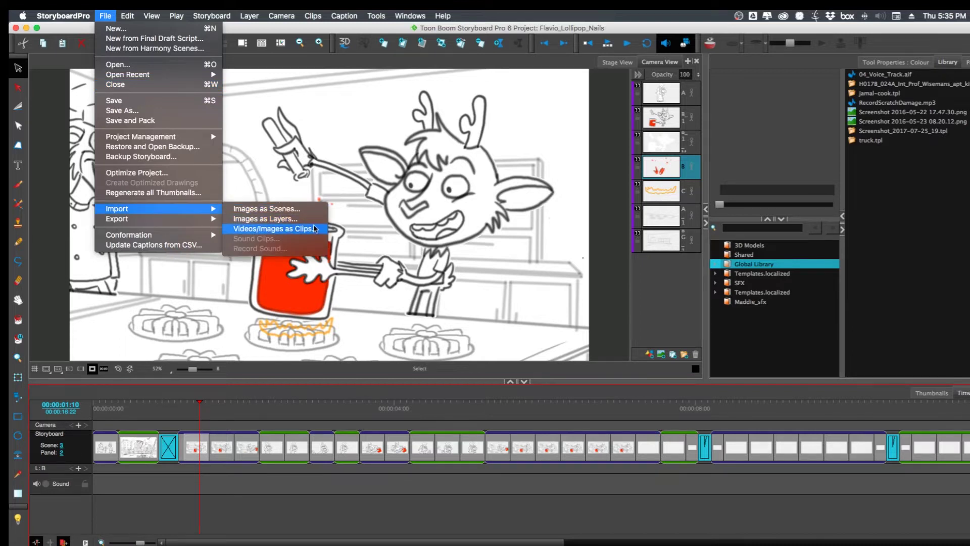
pyautogui.click(272, 229)
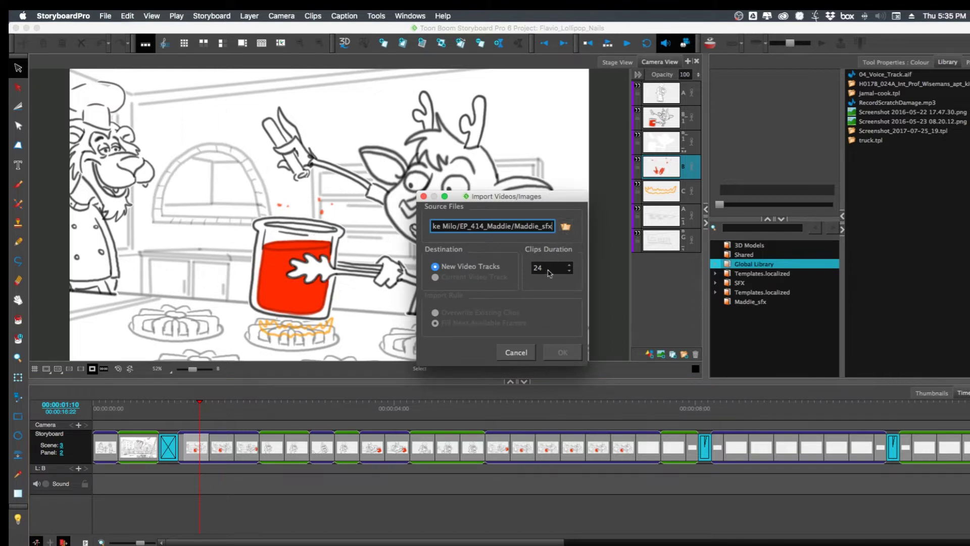
pyautogui.click(565, 226)
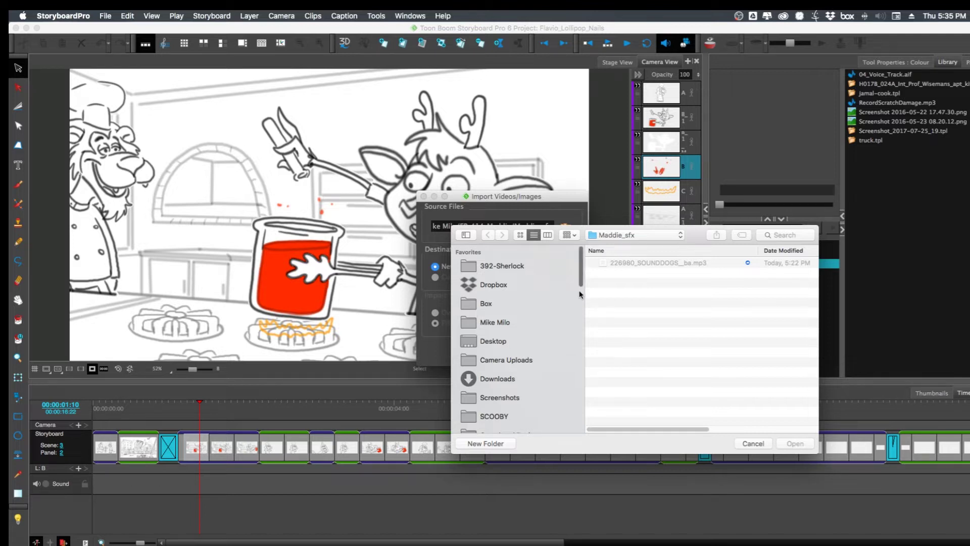
pyautogui.moveTo(581, 273); pyautogui.dragTo(580, 340)
pyautogui.click(504, 399)
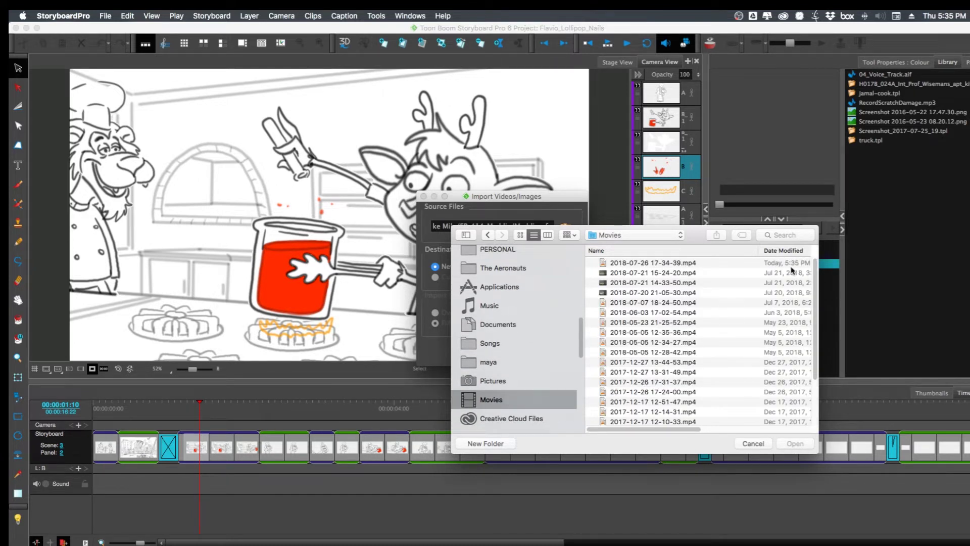
pyautogui.moveTo(814, 291); pyautogui.dragTo(814, 337)
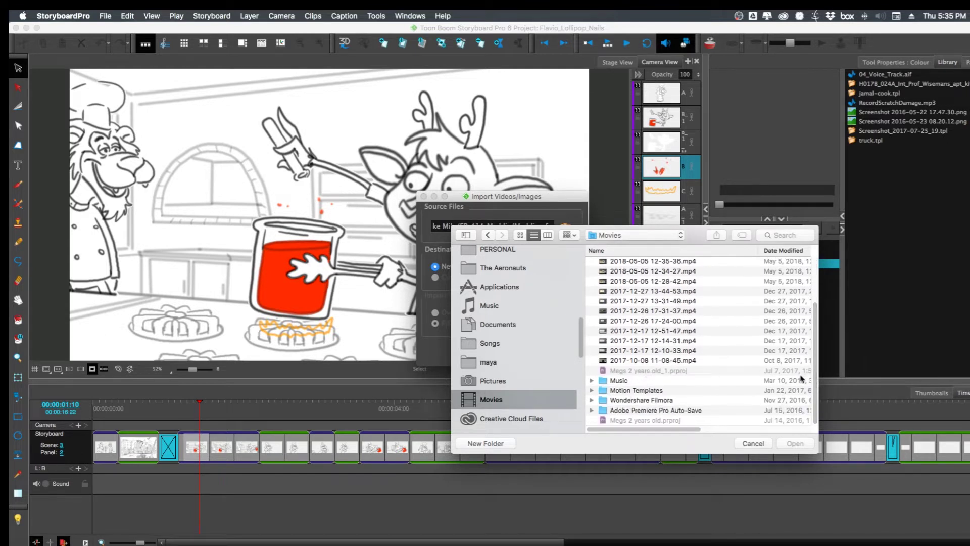
pyautogui.click(661, 362)
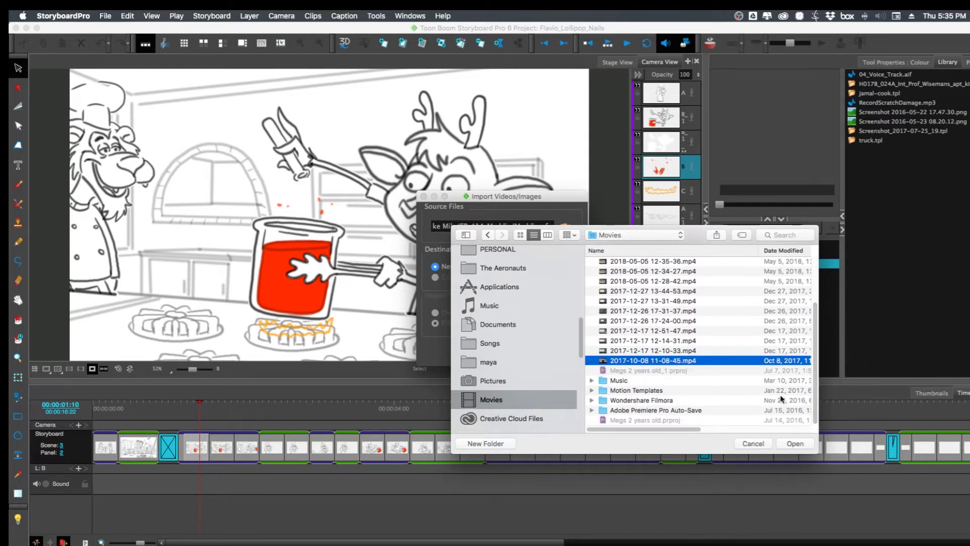
pyautogui.click(794, 444)
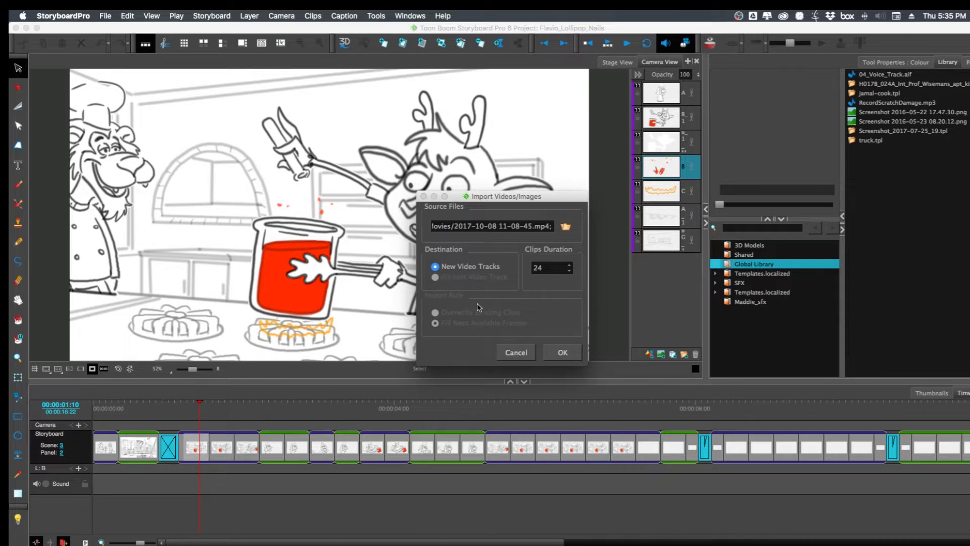
# Step: Import the mp4 onto new track V1, preview the footage, and enlarge the timeline
pyautogui.click(565, 355)
pyautogui.click(562, 352)
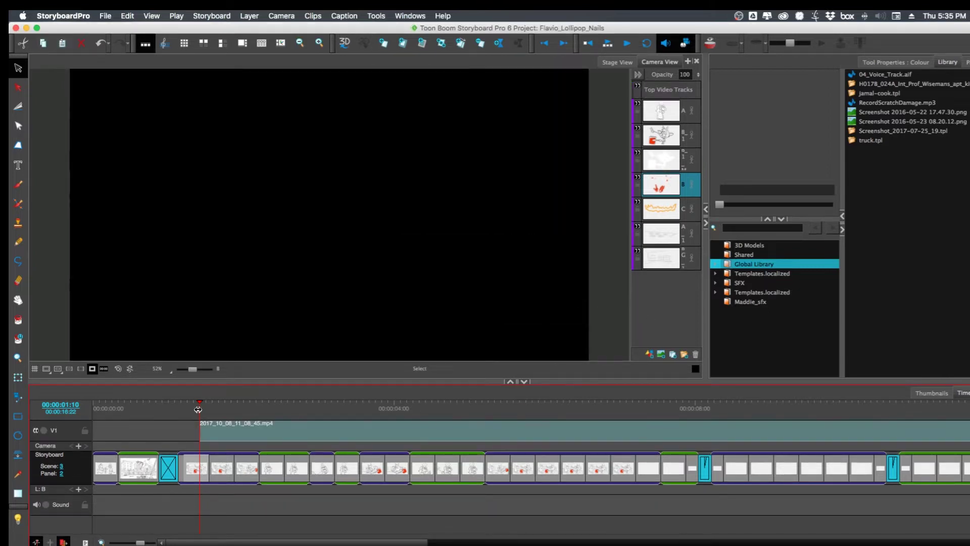
pyautogui.moveTo(201, 407); pyautogui.dragTo(429, 407)
pyautogui.click(208, 427)
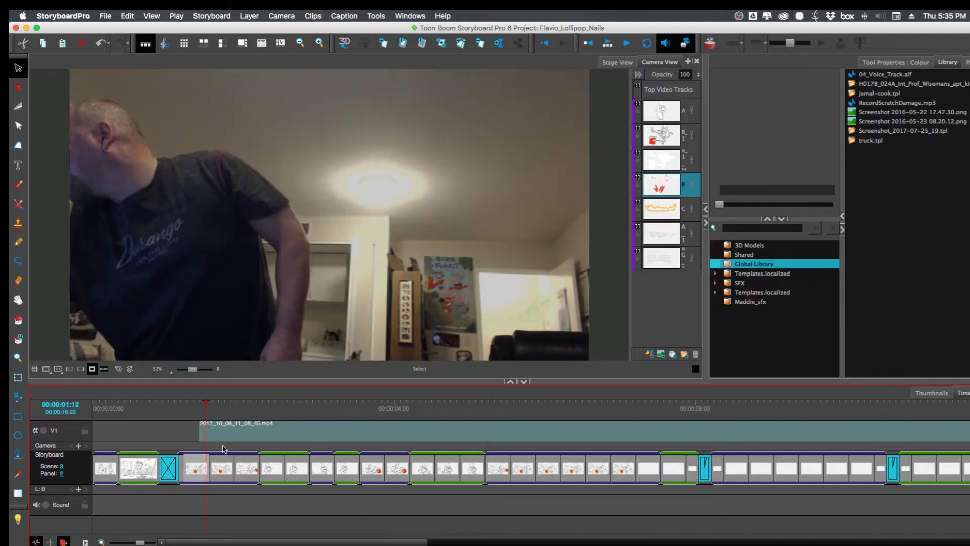
pyautogui.moveTo(272, 381); pyautogui.dragTo(275, 352)
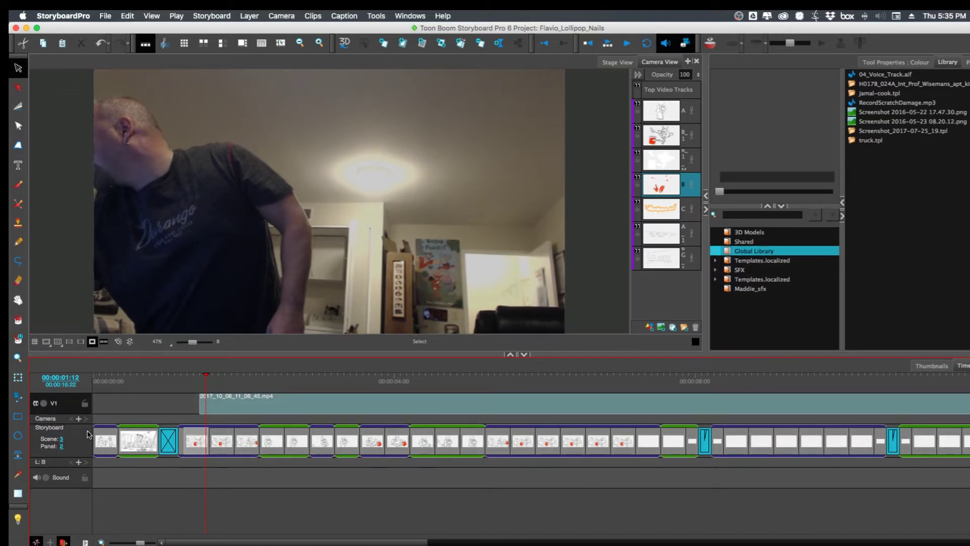
# Step: Move the V1 webcam track below the storyboard and preview the drawings over the footage
pyautogui.rightClick(88, 434)
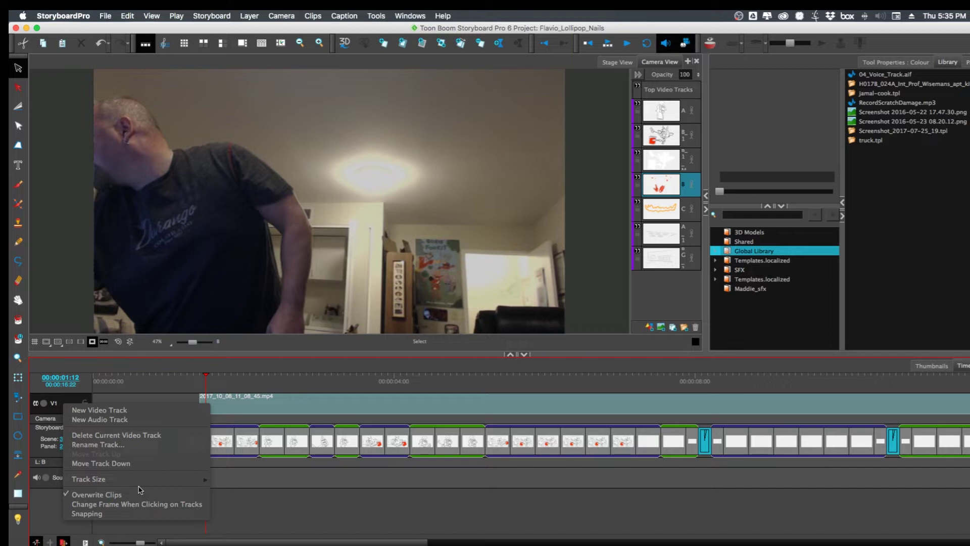
pyautogui.click(153, 463)
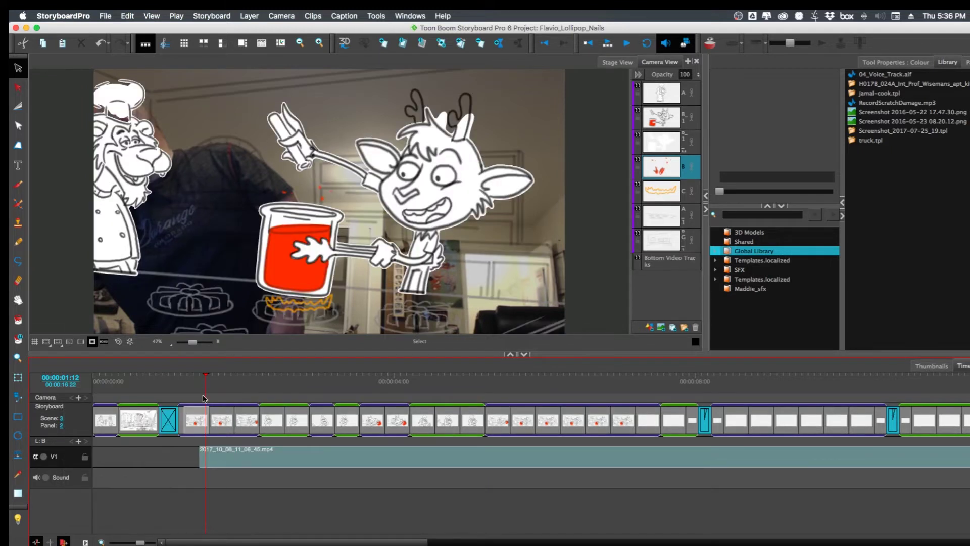
pyautogui.moveTo(204, 399); pyautogui.dragTo(380, 432)
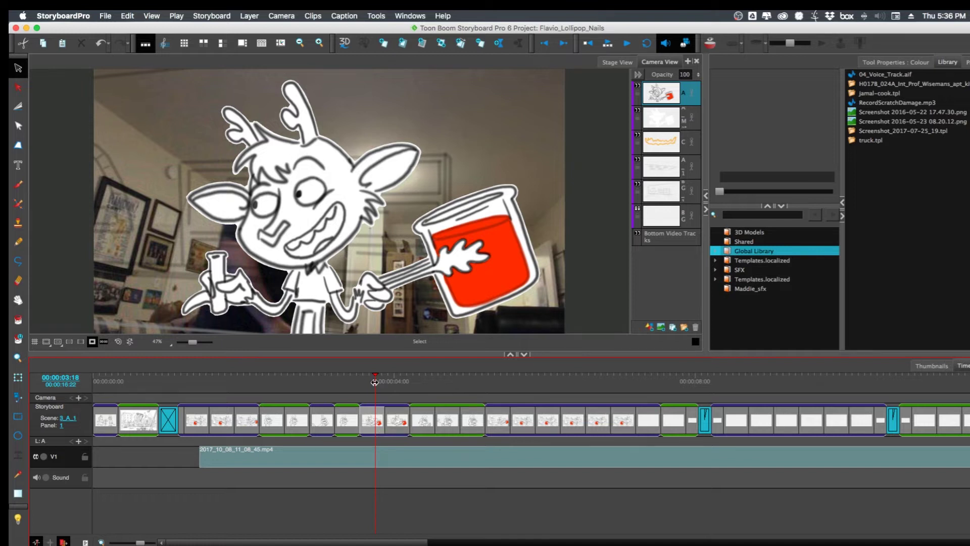
pyautogui.click(350, 414)
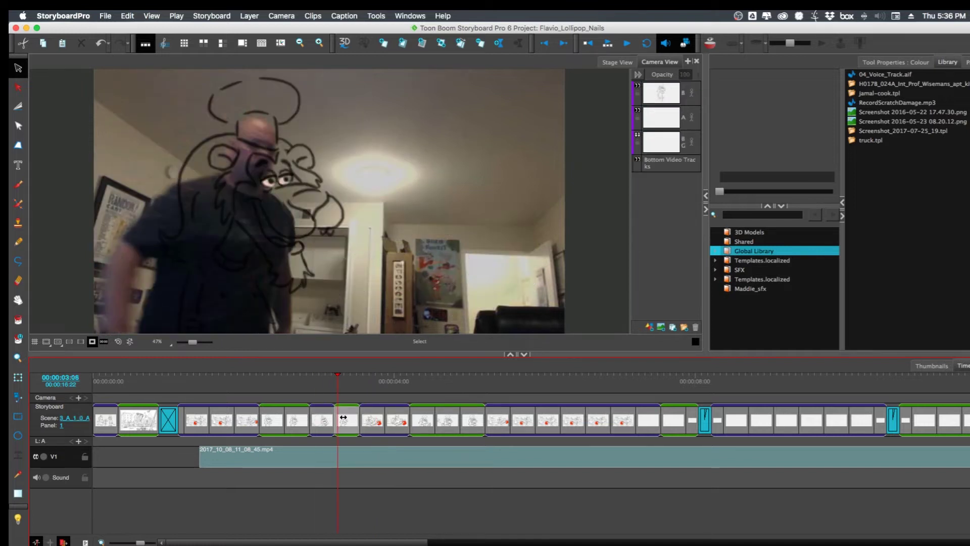
pyautogui.moveTo(353, 415)
pyautogui.mouseDown()
pyautogui.moveTo(445, 408)
pyautogui.moveTo(435, 414)
pyautogui.moveTo(452, 423)
pyautogui.mouseUp()
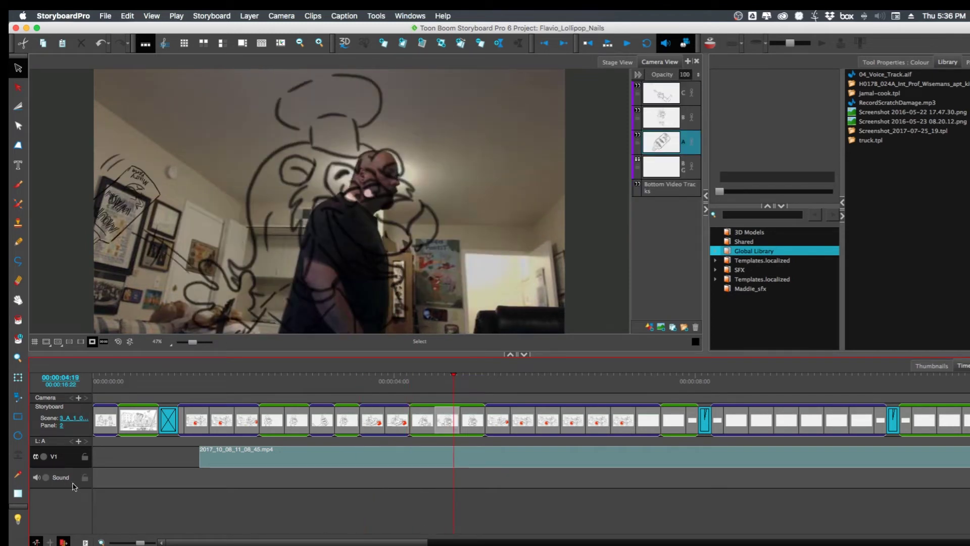
# Step: Delete the V1 webcam video track and return to scene 3, panel 2
pyautogui.rightClick(70, 462)
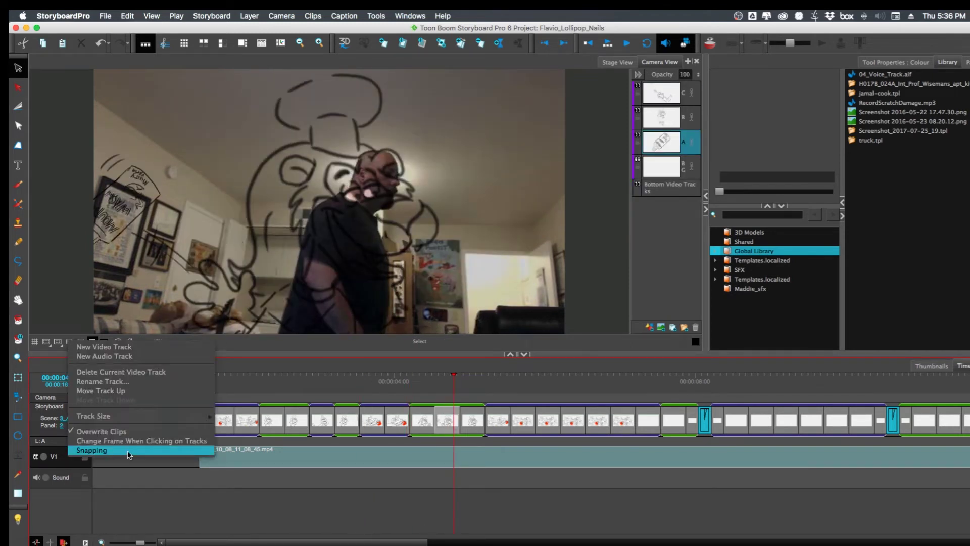
pyautogui.click(171, 372)
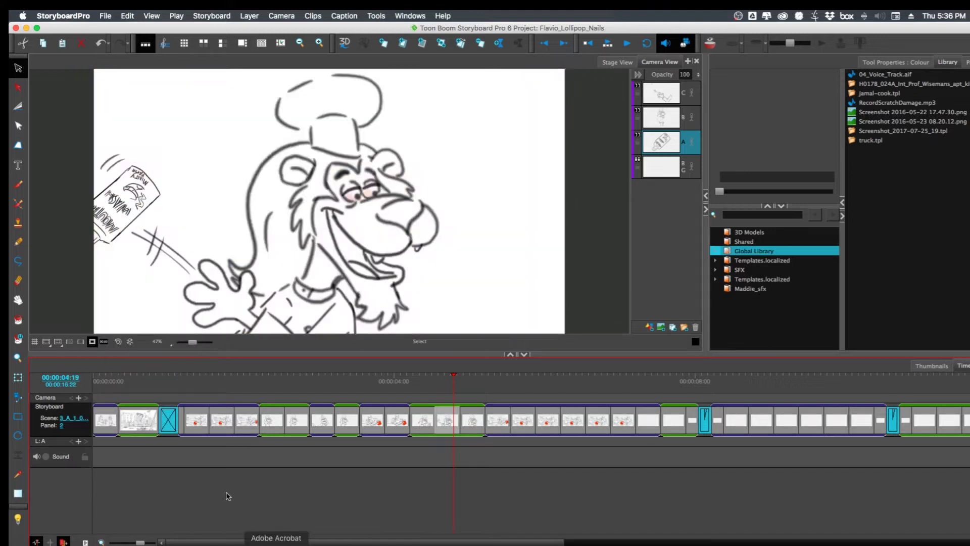
pyautogui.click(195, 427)
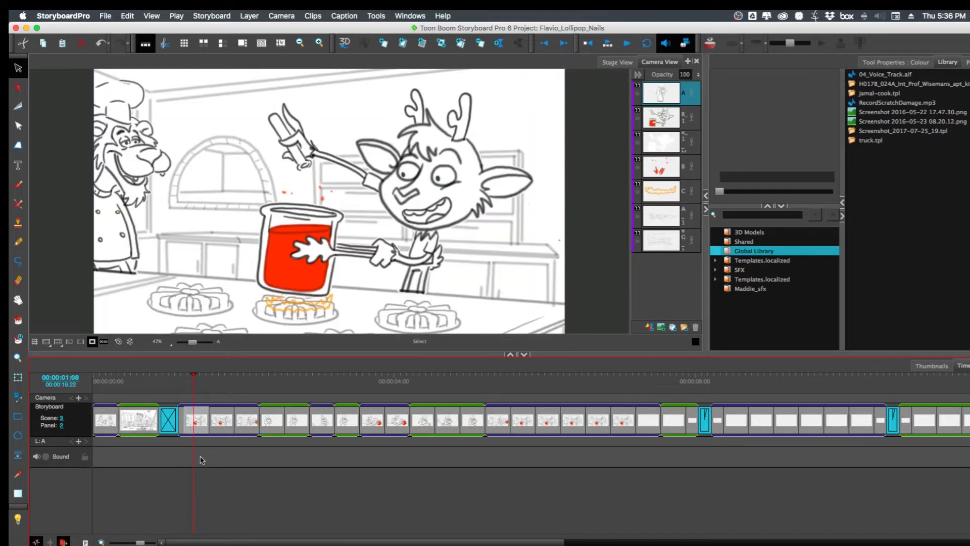
# Step: Hide the plates, fire, red drops, white fill, jar and chef layers, leaving only BG_1
pyautogui.click(671, 247)
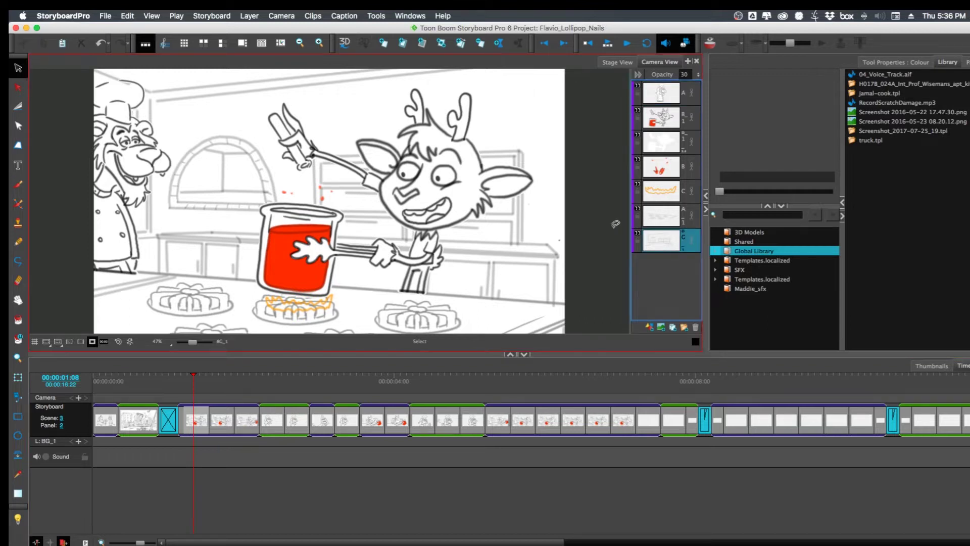
pyautogui.click(638, 211)
pyautogui.click(638, 185)
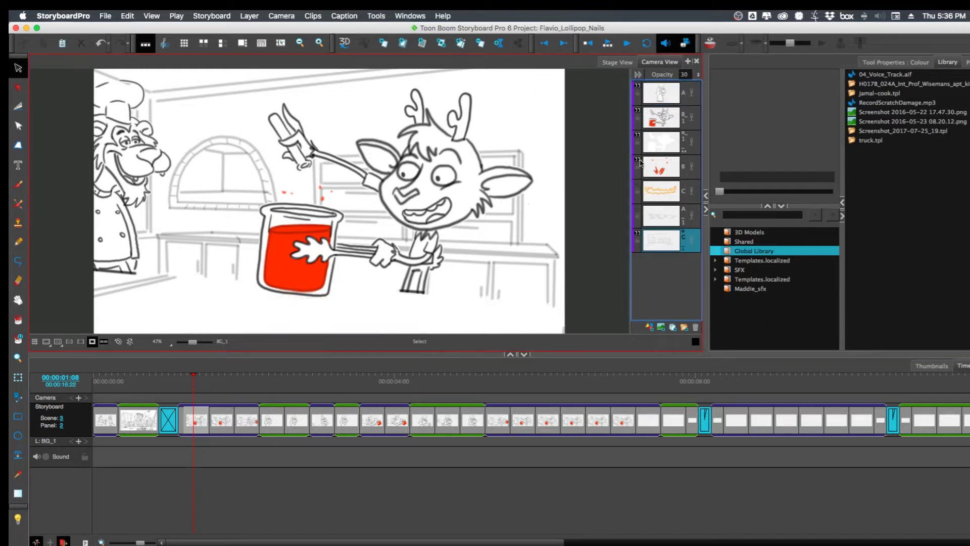
pyautogui.click(638, 160)
pyautogui.click(637, 136)
pyautogui.click(637, 112)
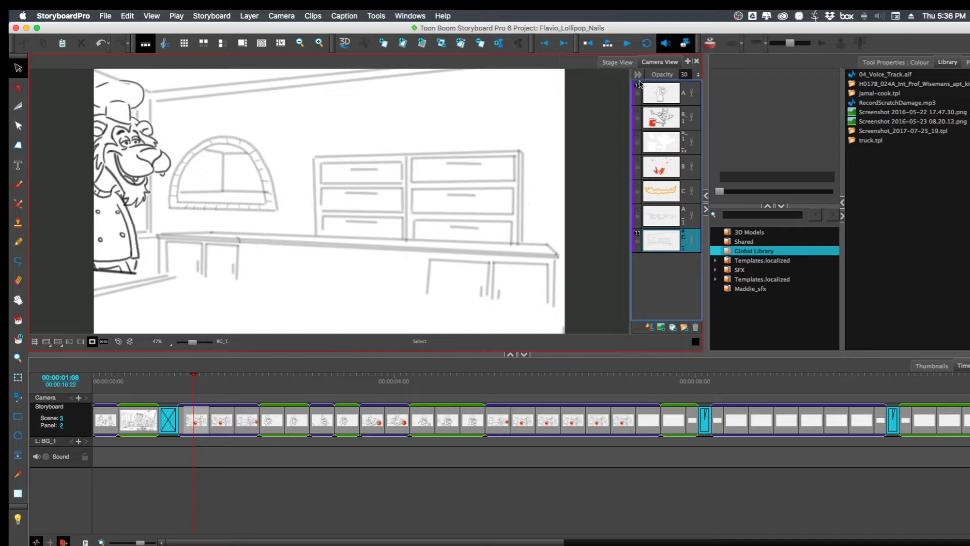
pyautogui.click(641, 87)
pyautogui.click(638, 91)
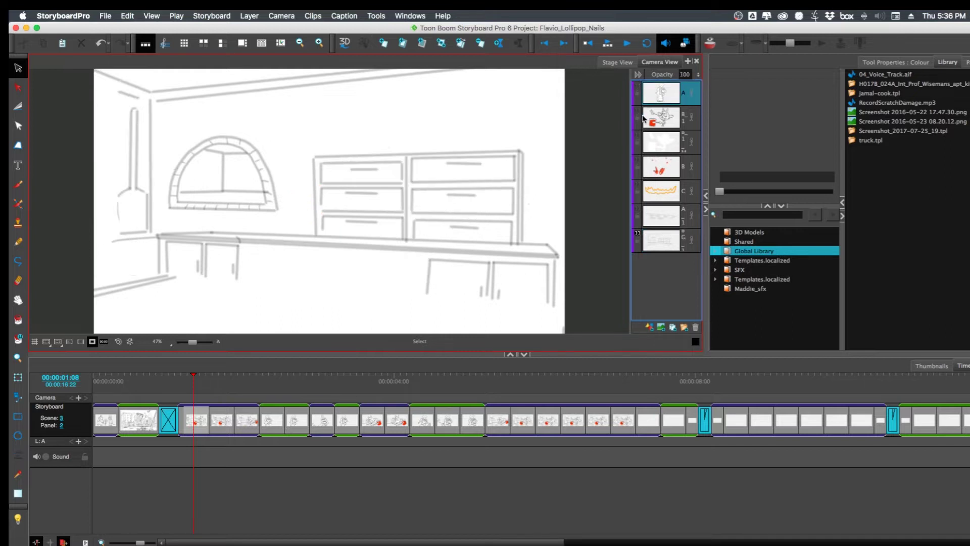
pyautogui.click(669, 225)
pyautogui.click(670, 241)
# Step: Export the current panel to the Desktop as a JPEG with file pattern 'bg'
pyautogui.click(106, 17)
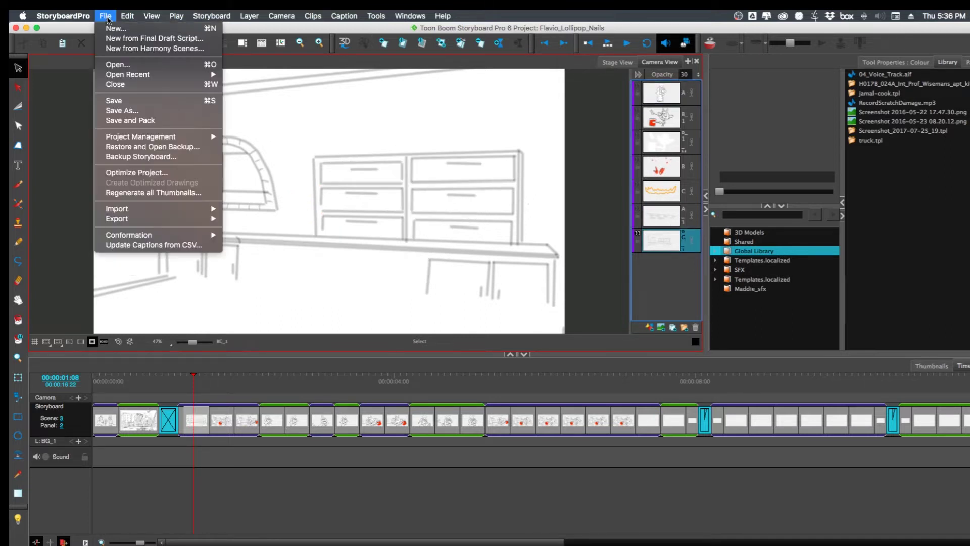
pyautogui.moveTo(162, 218)
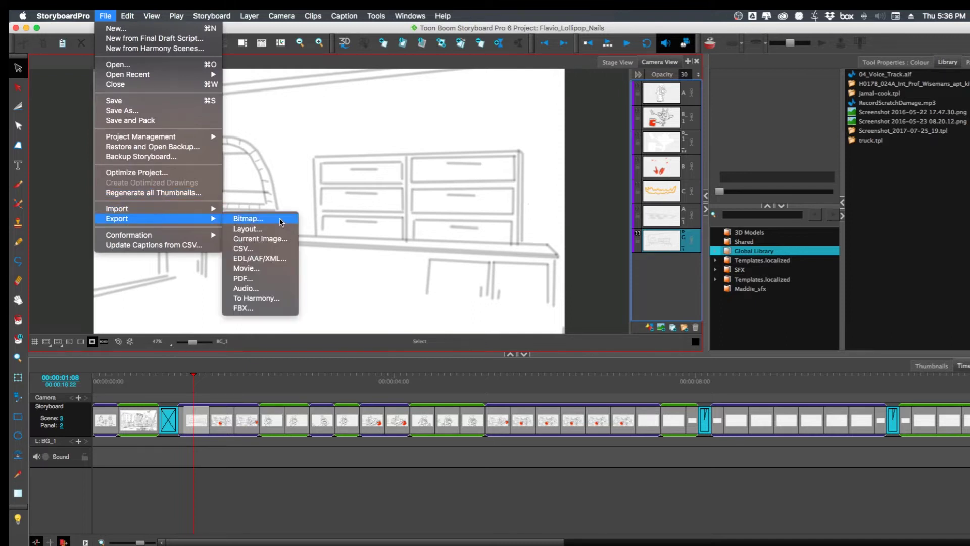
pyautogui.click(281, 220)
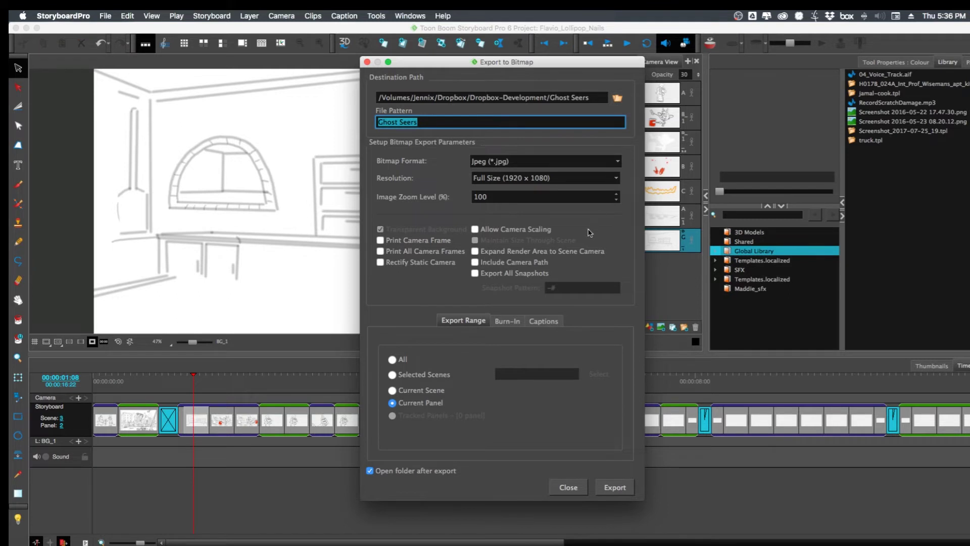
pyautogui.click(616, 99)
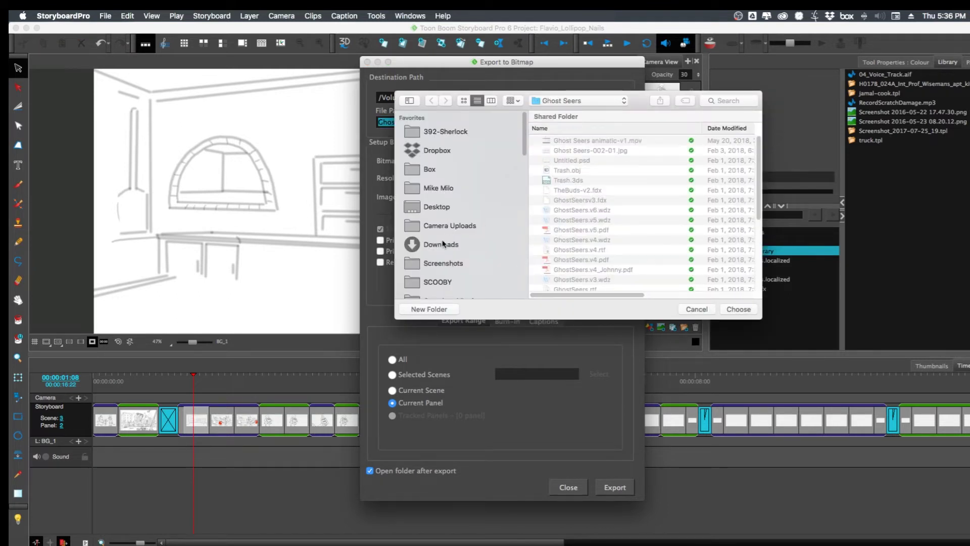
pyautogui.click(439, 216)
pyautogui.click(738, 309)
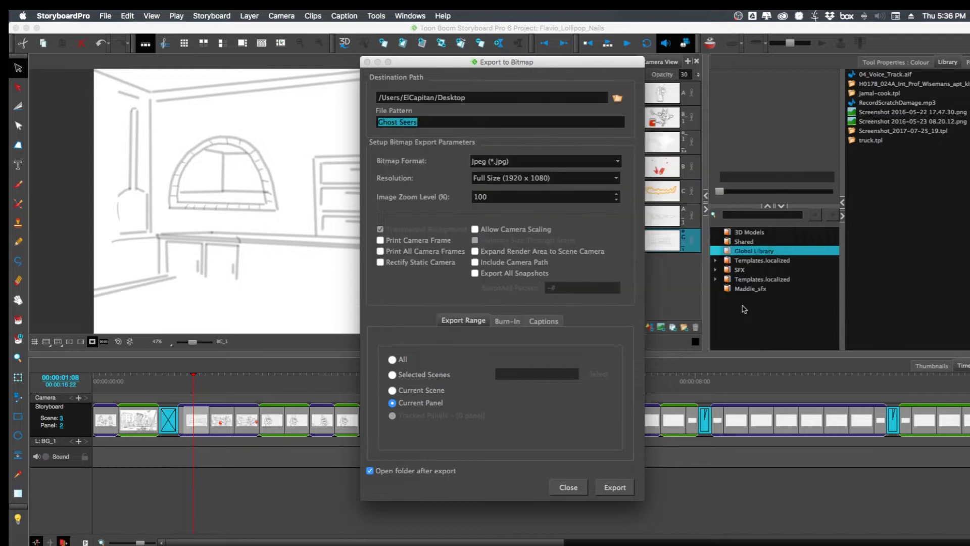
pyautogui.click(418, 134)
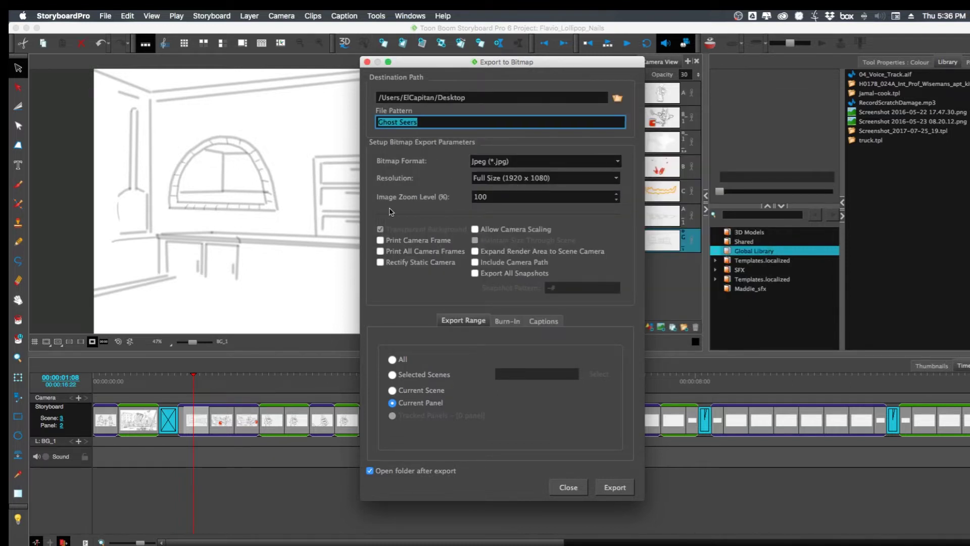
pyautogui.write('bg')
pyautogui.click(615, 491)
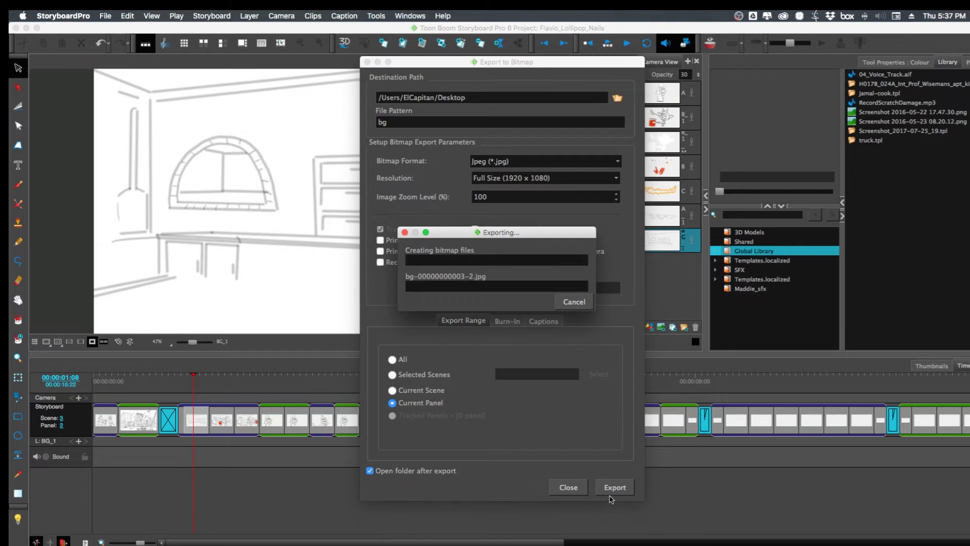
pyautogui.click(503, 294)
pyautogui.click(503, 293)
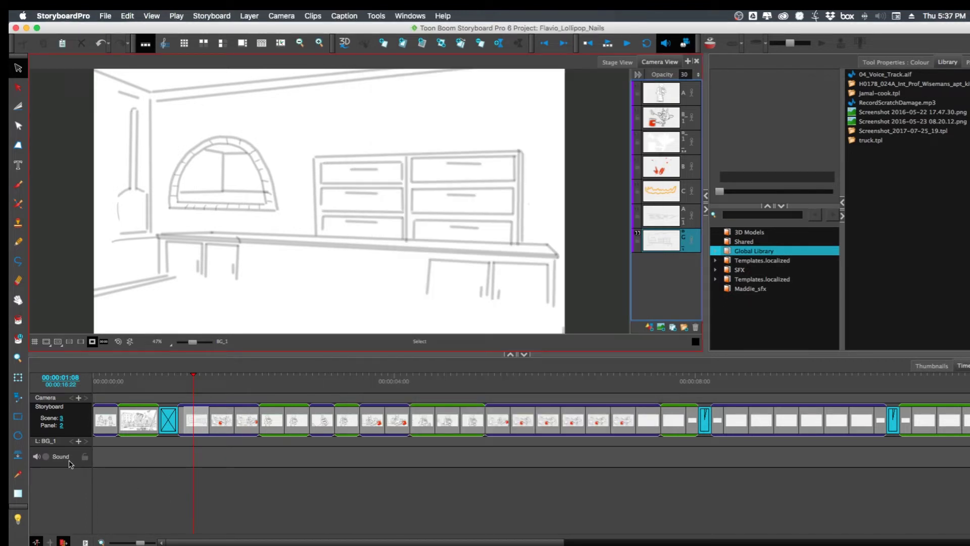
pyautogui.click(105, 16)
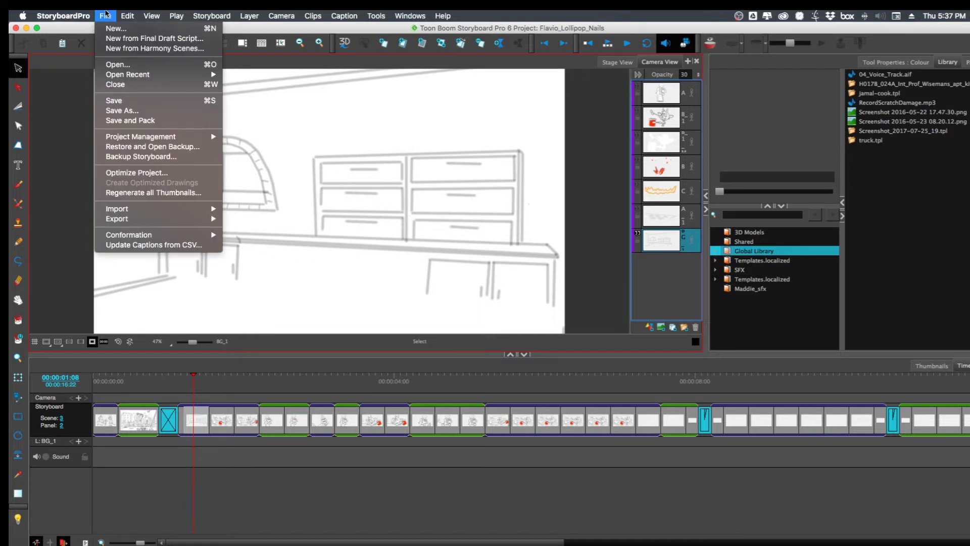
pyautogui.moveTo(196, 208)
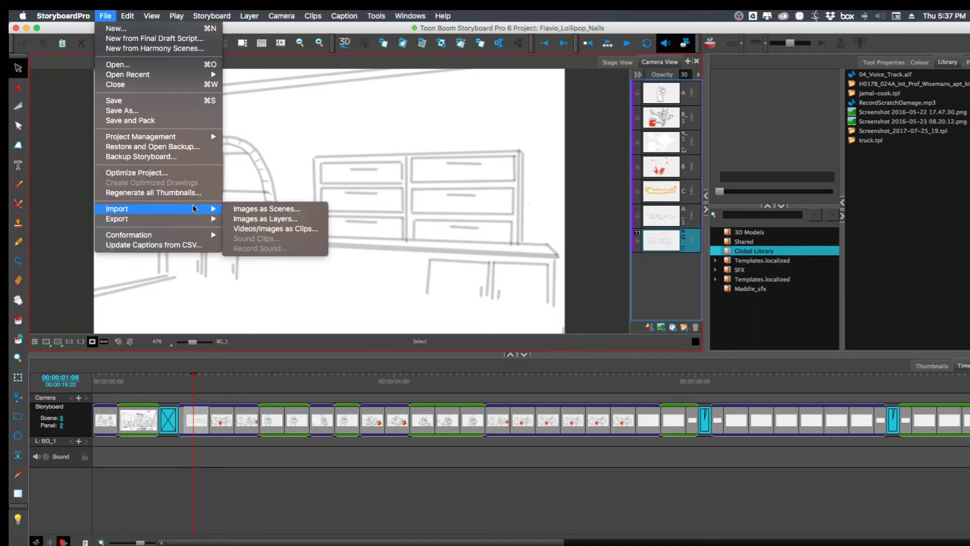
pyautogui.click(275, 229)
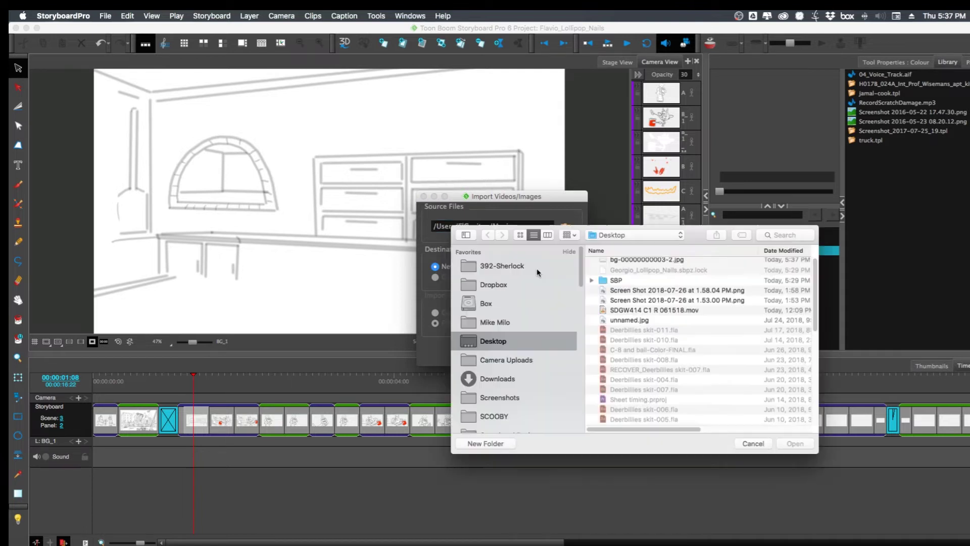
pyautogui.click(564, 226)
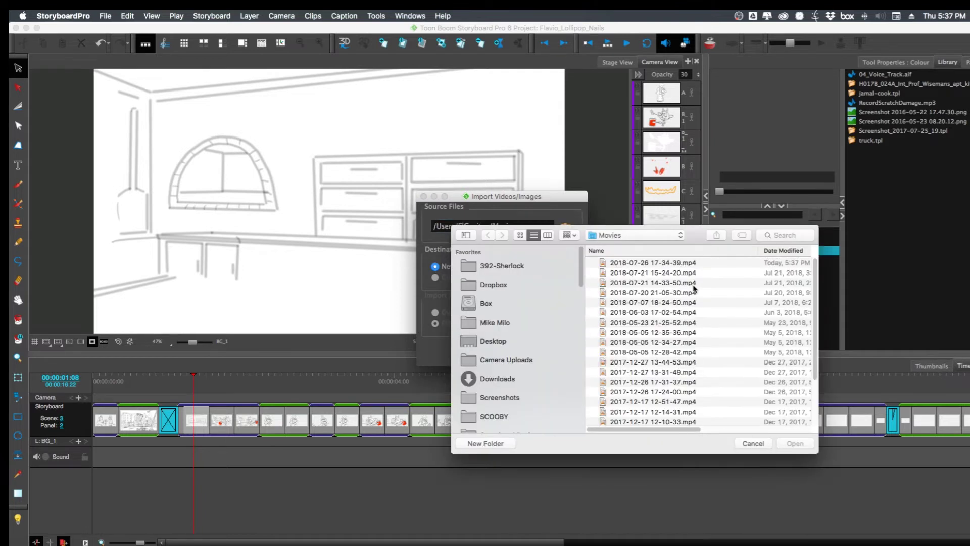
pyautogui.click(491, 341)
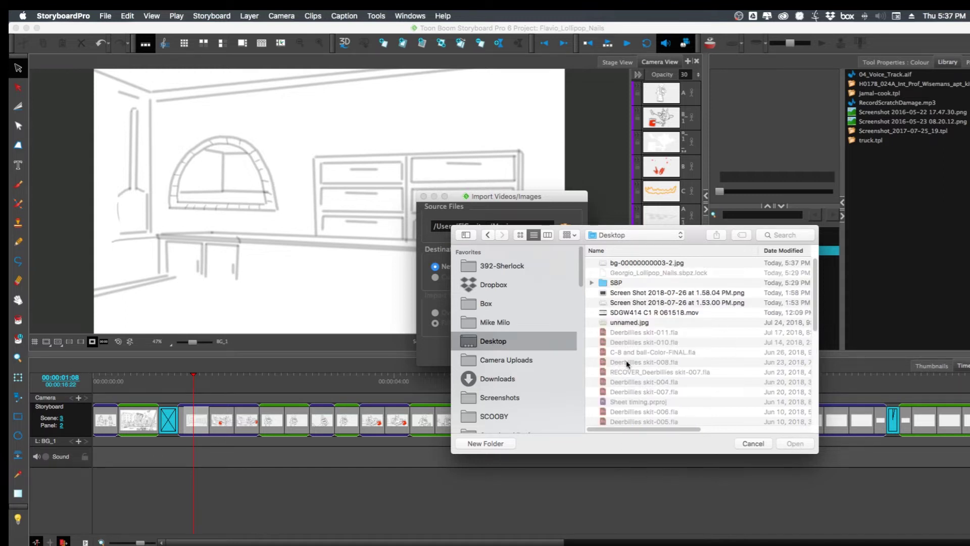
pyautogui.click(753, 443)
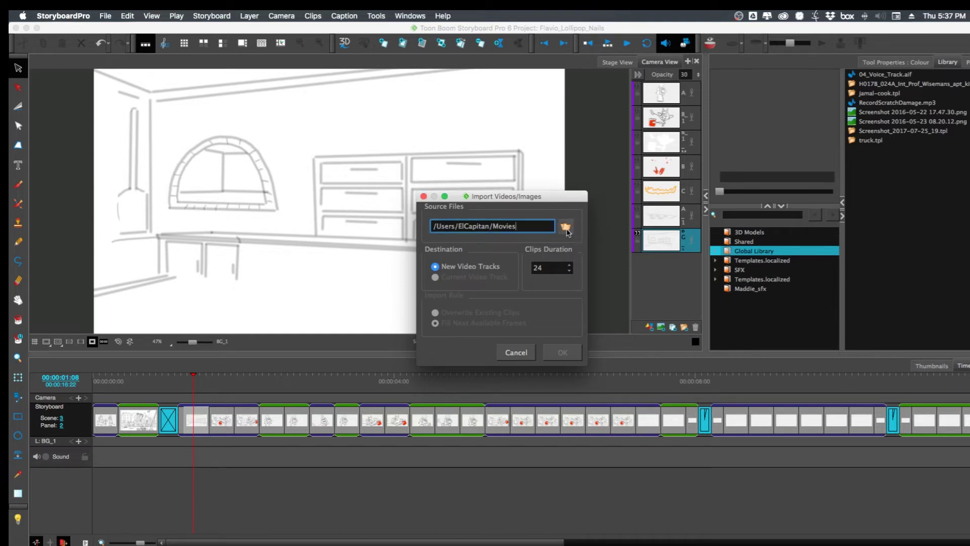
pyautogui.click(565, 227)
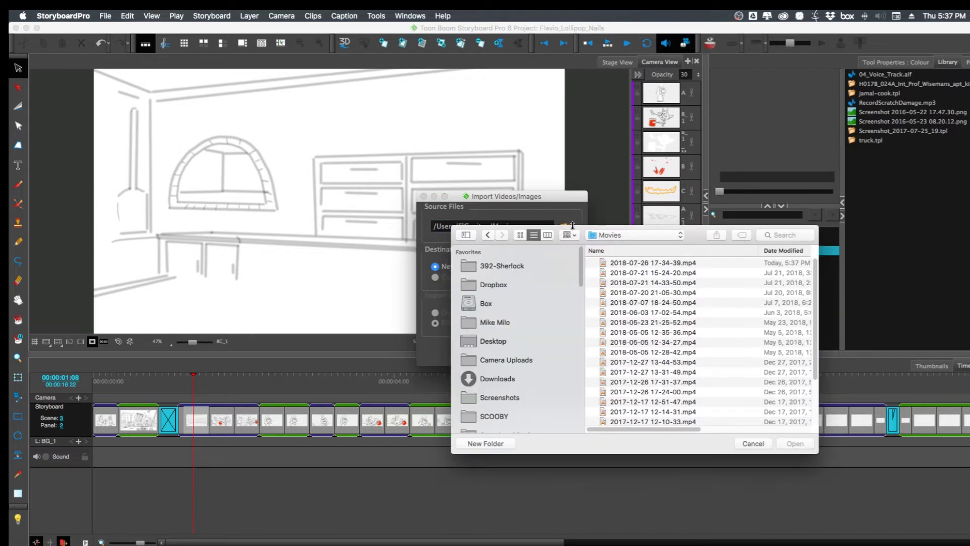
pyautogui.click(499, 286)
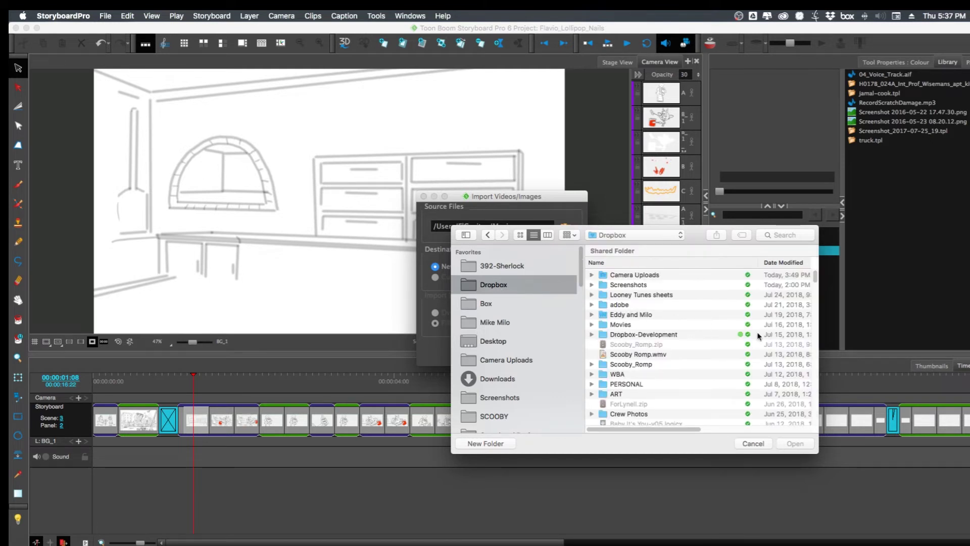
pyautogui.click(495, 341)
pyautogui.click(658, 264)
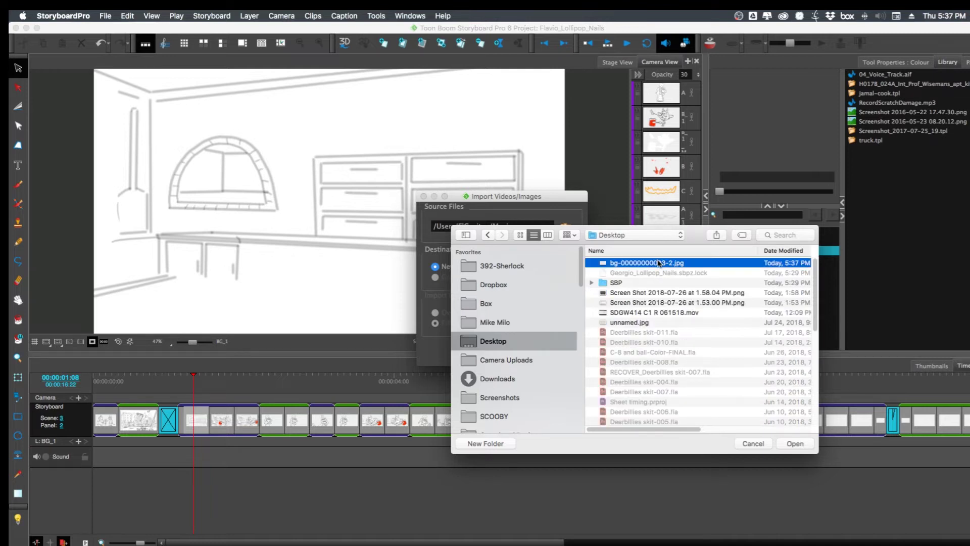
pyautogui.click(791, 443)
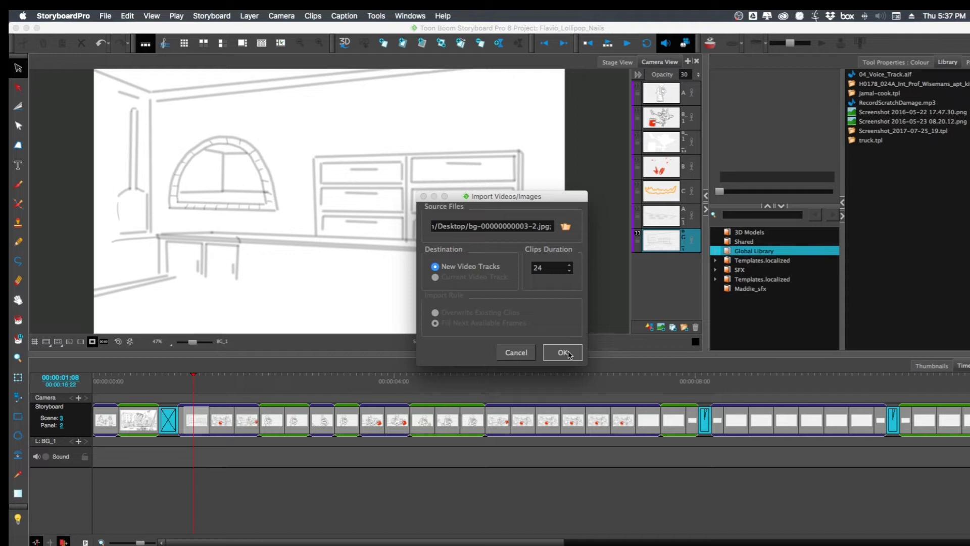
# Step: Import the bg image onto new track V1 and move that track beneath the storyboard
pyautogui.click(569, 354)
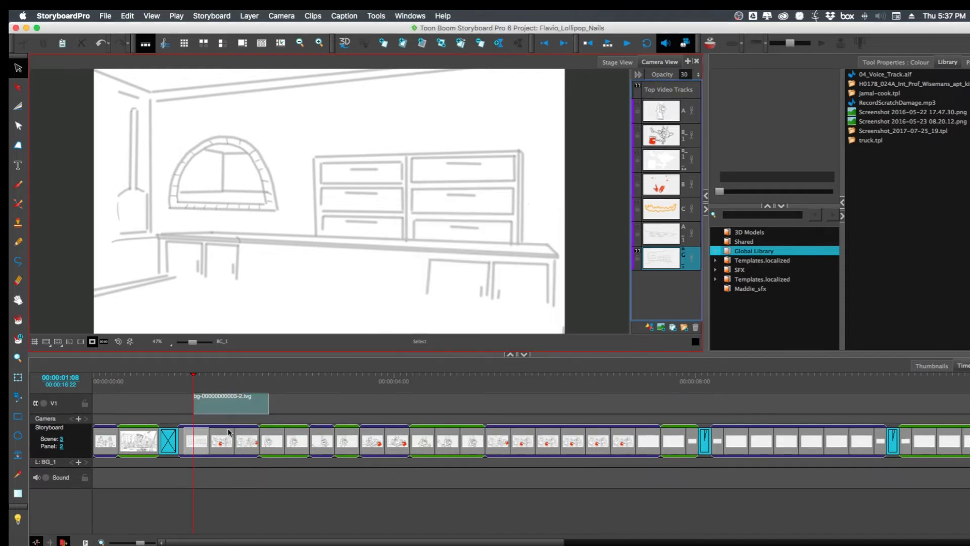
pyautogui.click(67, 407)
pyautogui.rightClick(68, 408)
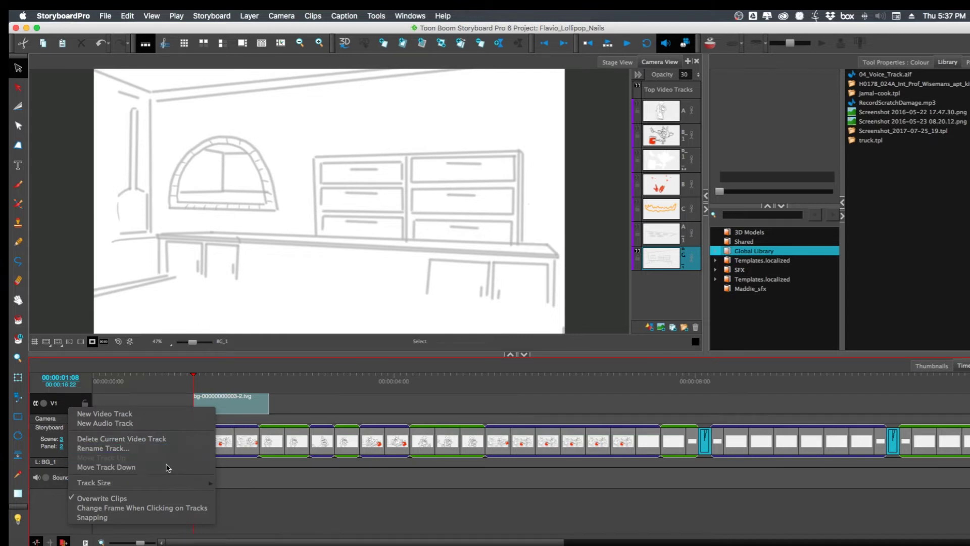
pyautogui.click(168, 467)
pyautogui.moveTo(179, 383); pyautogui.dragTo(205, 399)
# Step: Step to the deer-with-pot panel and turn off its BG_1 kitchen background layer
pyautogui.click(204, 424)
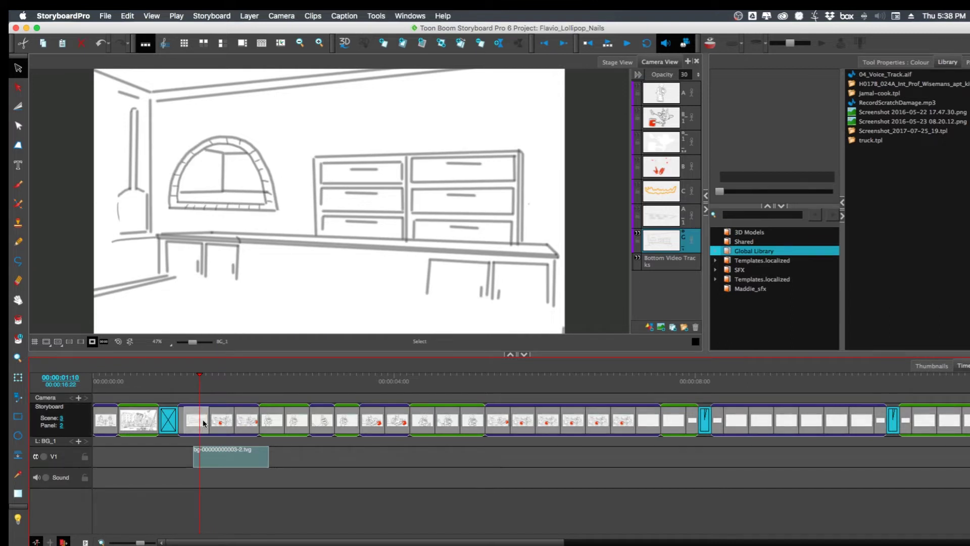
pyautogui.click(681, 229)
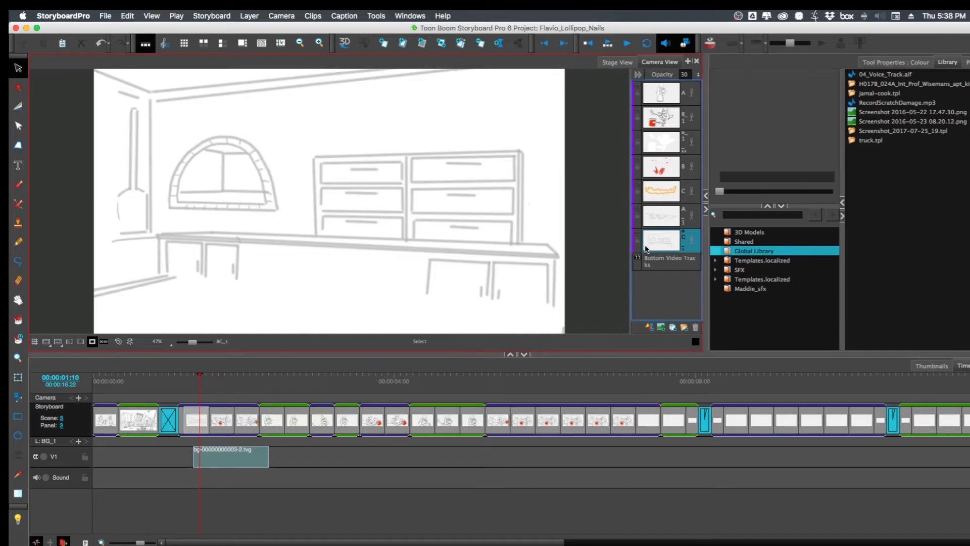
pyautogui.press('p')
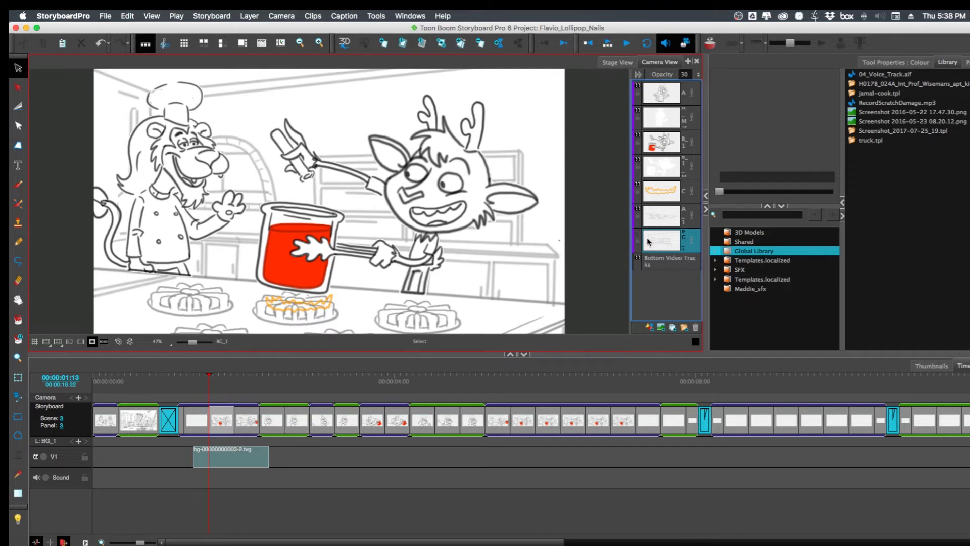
pyautogui.press('p')
pyautogui.press('p')
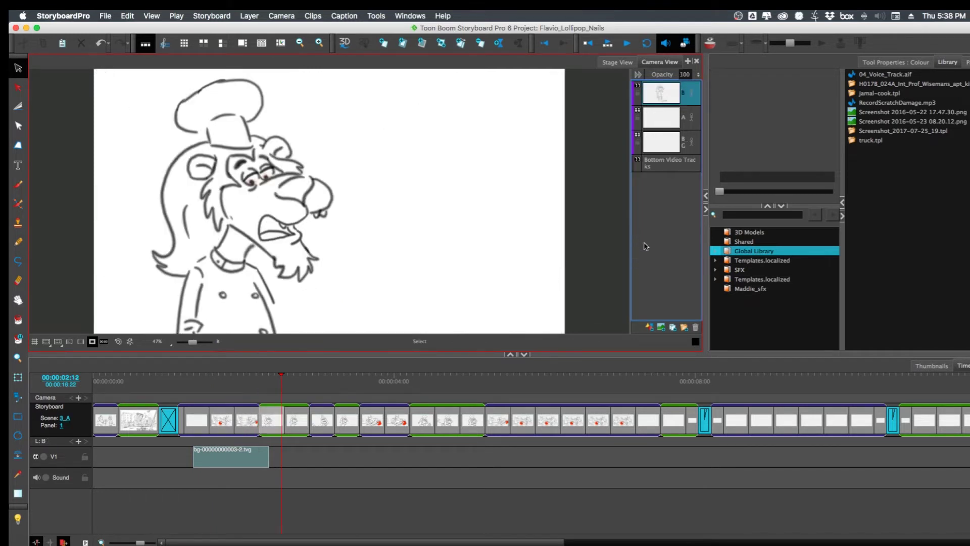
pyautogui.press('o')
pyautogui.press('o')
pyautogui.press('o')
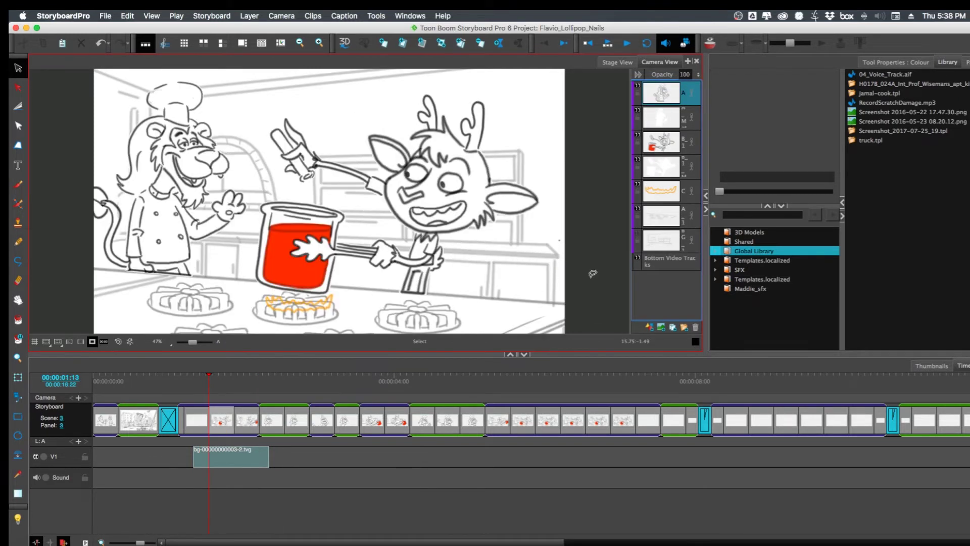
pyautogui.press('o')
pyautogui.press('o')
pyautogui.press('o')
pyautogui.press('p')
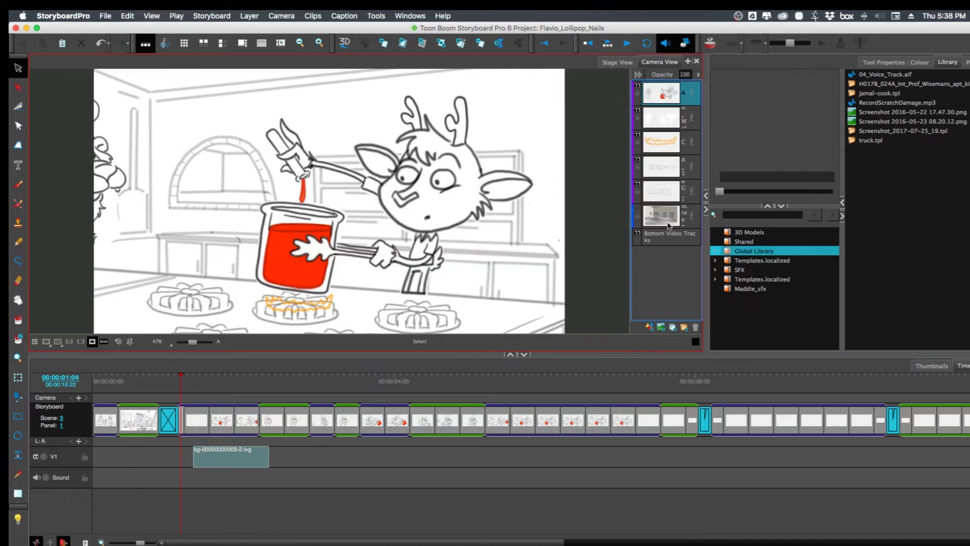
pyautogui.click(673, 196)
pyautogui.click(638, 184)
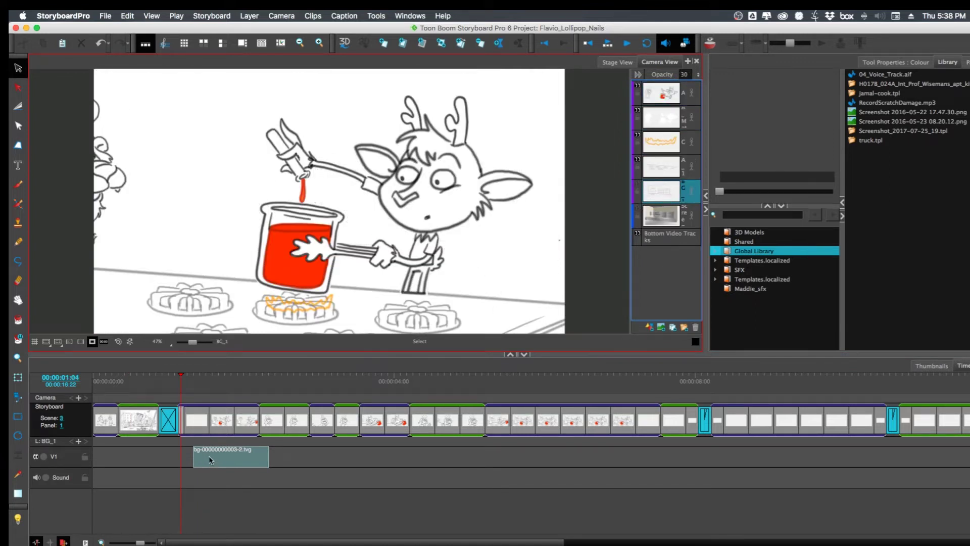
pyautogui.click(184, 388)
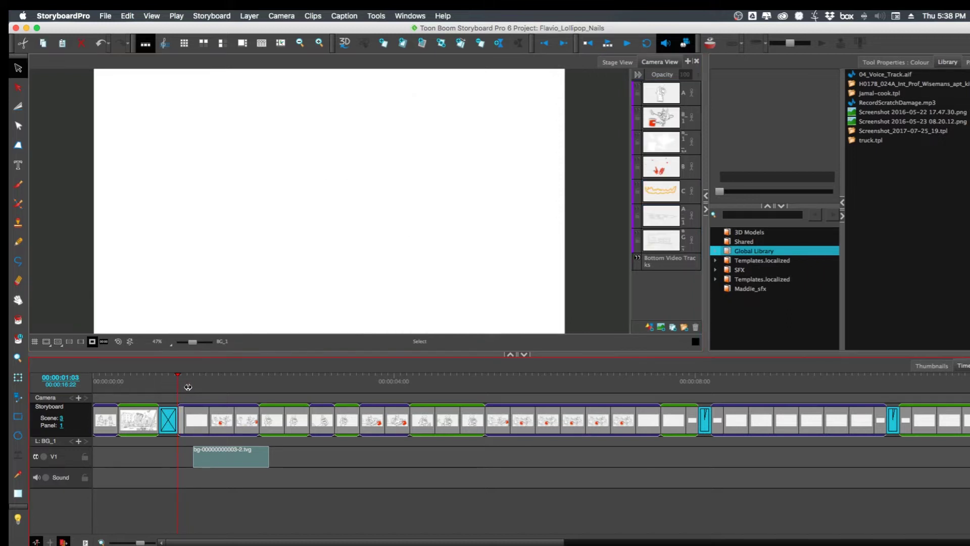
pyautogui.moveTo(183, 388); pyautogui.dragTo(195, 393)
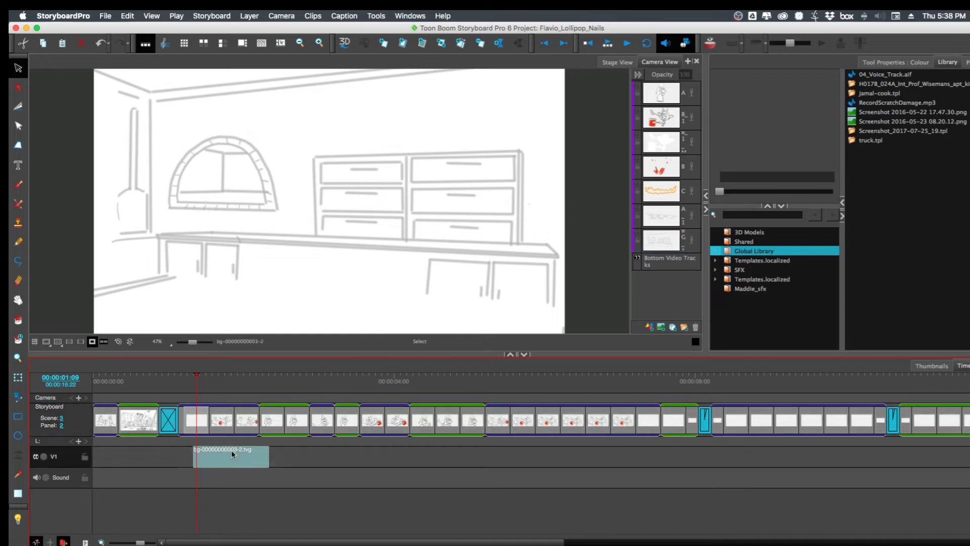
# Step: Shift the bg clip on V1 slightly and preview the panels against it
pyautogui.moveTo(224, 461); pyautogui.dragTo(261, 459)
pyautogui.moveTo(190, 387)
pyautogui.mouseDown()
pyautogui.moveTo(174, 385)
pyautogui.moveTo(188, 387)
pyautogui.mouseUp()
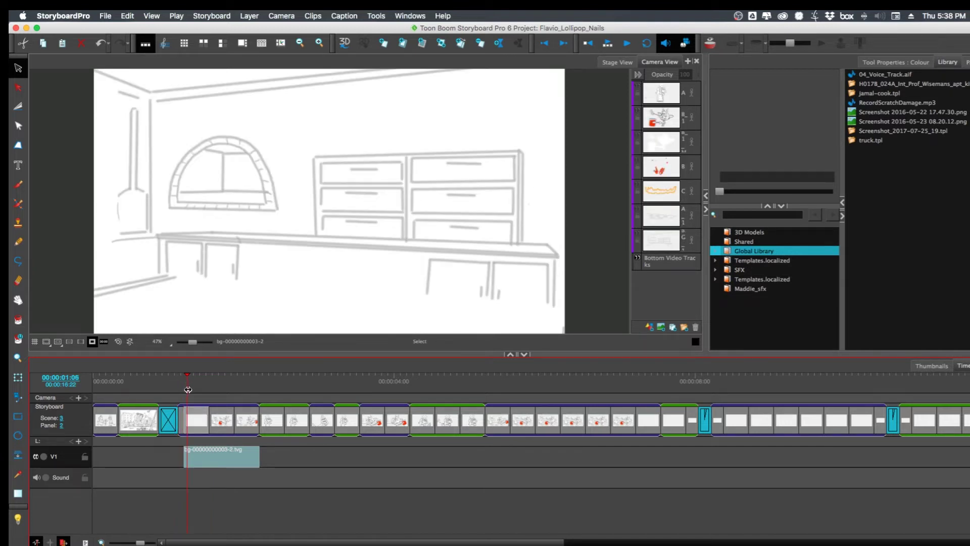
pyautogui.moveTo(185, 382); pyautogui.dragTo(190, 413)
# Step: Turn the chef, kitchen background and cupcake layers back on in the kitchen panel
pyautogui.click(639, 147)
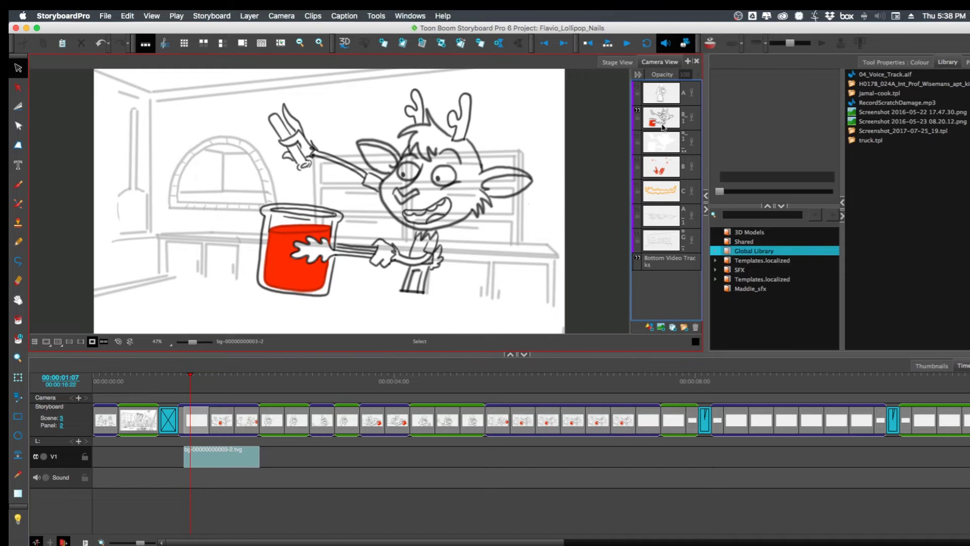
pyautogui.click(638, 86)
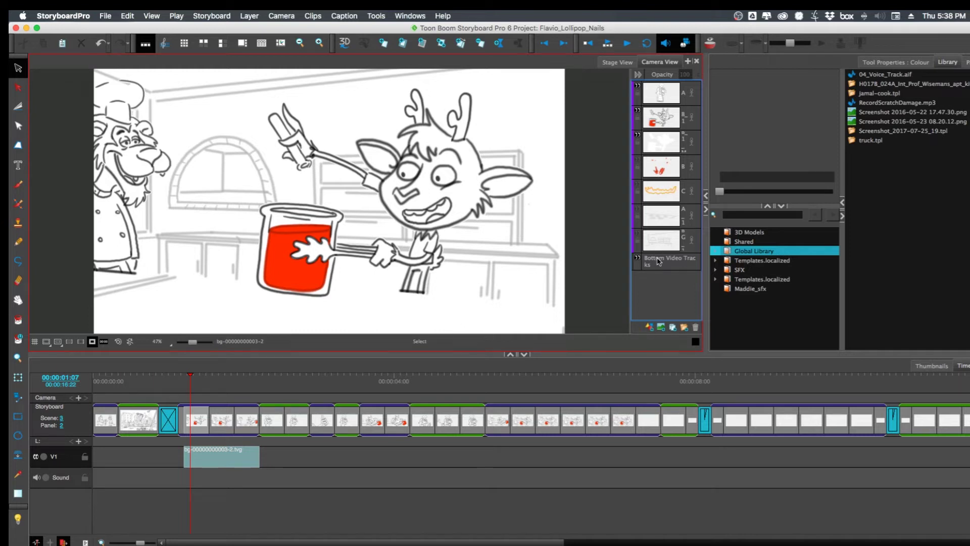
pyautogui.click(638, 234)
pyautogui.click(638, 235)
pyautogui.click(638, 208)
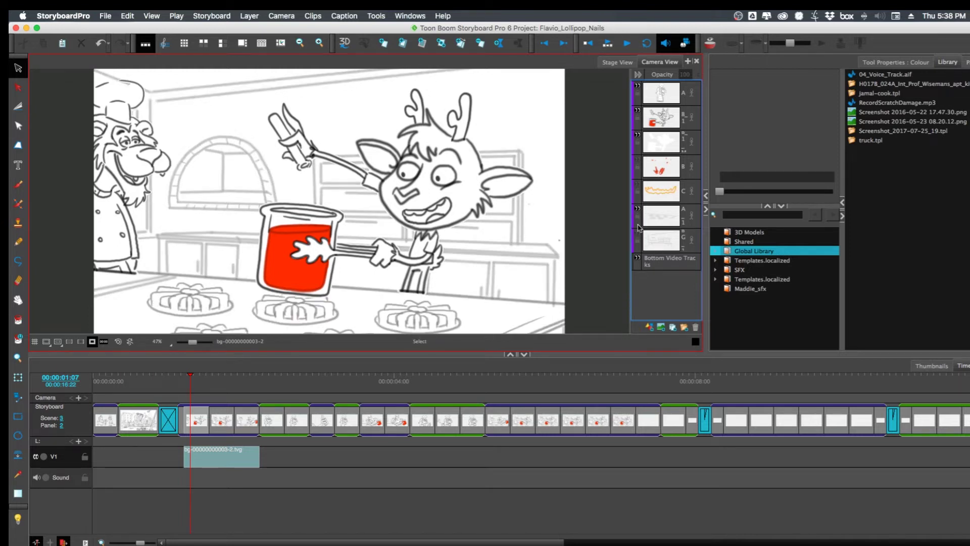
pyautogui.moveTo(190, 383)
pyautogui.mouseDown()
pyautogui.moveTo(172, 381)
pyautogui.moveTo(213, 389)
pyautogui.moveTo(180, 399)
pyautogui.mouseUp()
# Step: Extend the bg clip's left edge back to the playhead and preview the panels
pyautogui.click(184, 456)
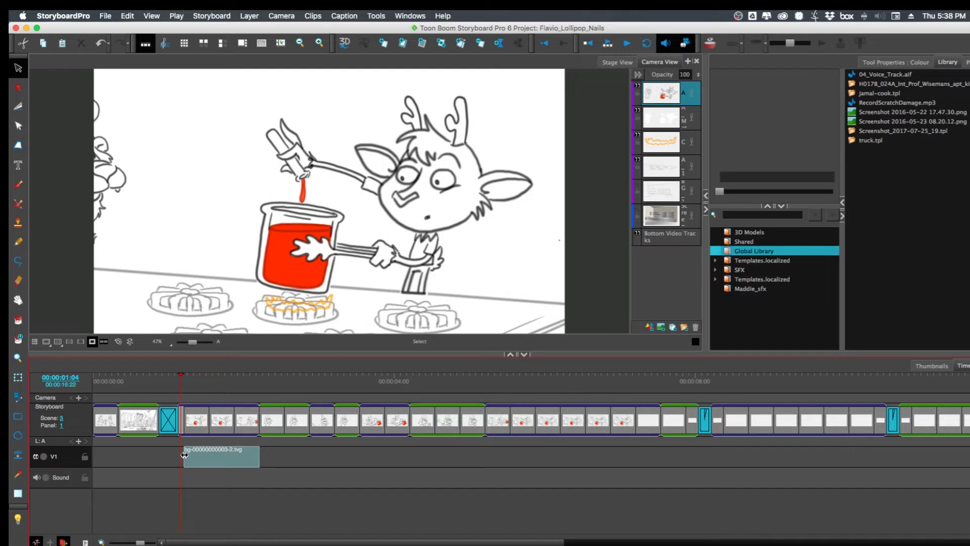
pyautogui.moveTo(185, 455); pyautogui.dragTo(181, 456)
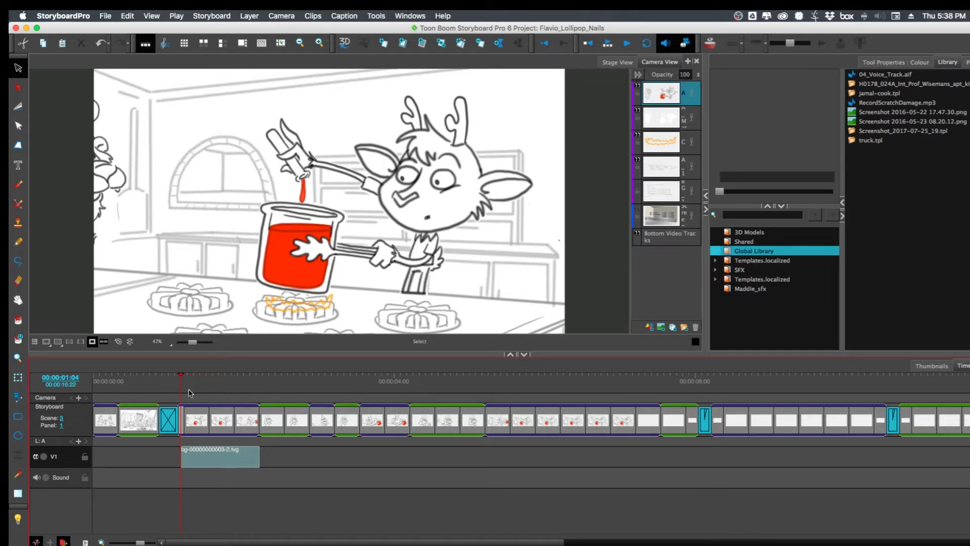
pyautogui.moveTo(198, 387)
pyautogui.mouseDown()
pyautogui.moveTo(231, 388)
pyautogui.moveTo(197, 390)
pyautogui.moveTo(211, 399)
pyautogui.moveTo(203, 399)
pyautogui.mouseUp()
pyautogui.click(601, 260)
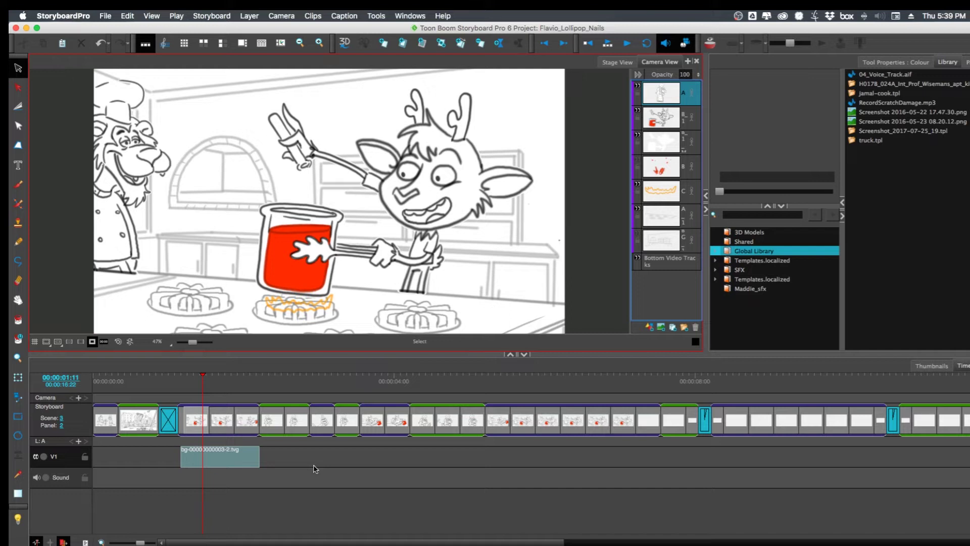
# Step: Make scene 3 panel 4, with the chef and deer lifting the red pot, current
pyautogui.click(247, 420)
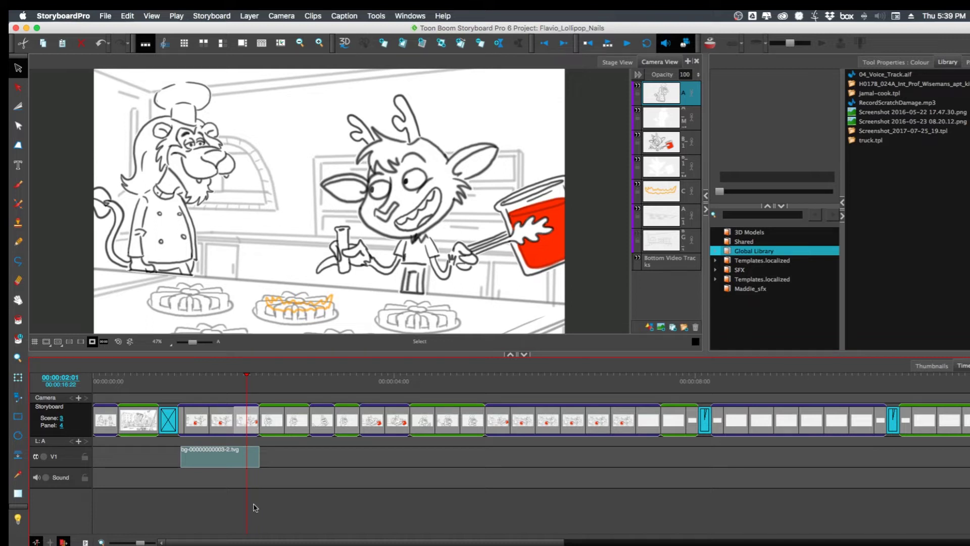
pyautogui.click(197, 428)
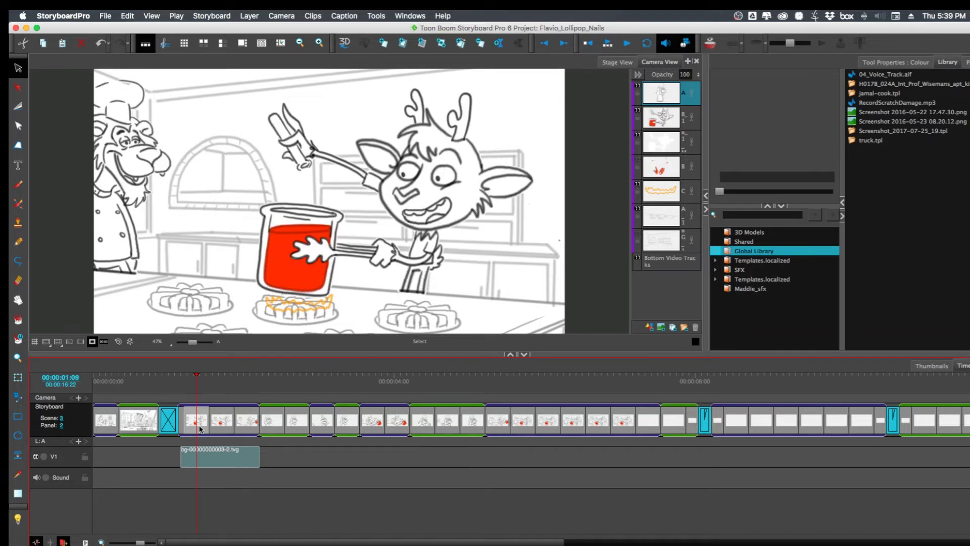
pyautogui.click(685, 99)
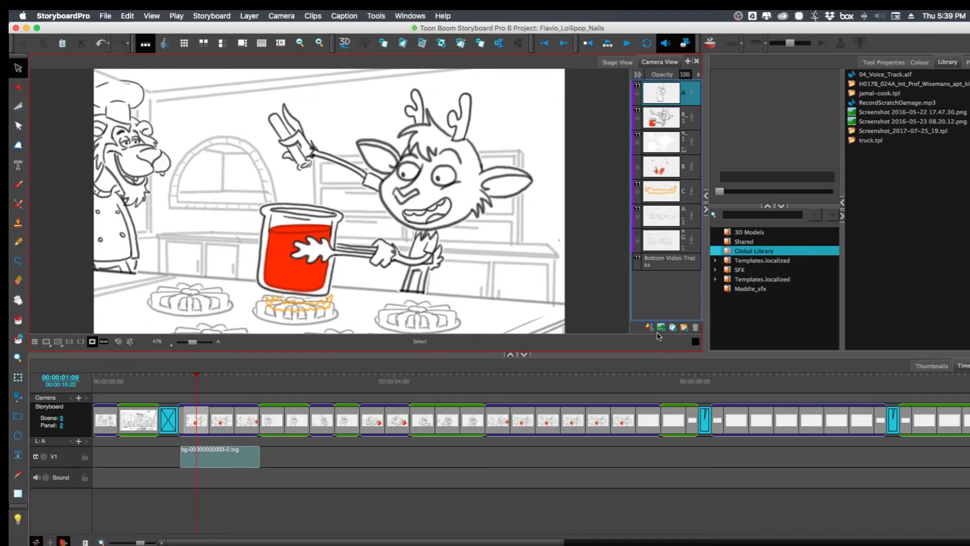
pyautogui.click(201, 424)
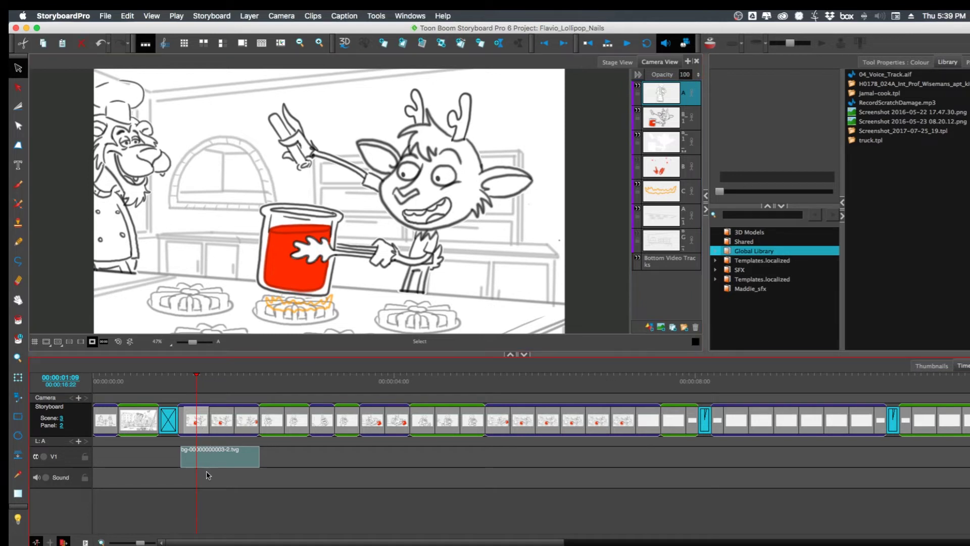
pyautogui.click(680, 97)
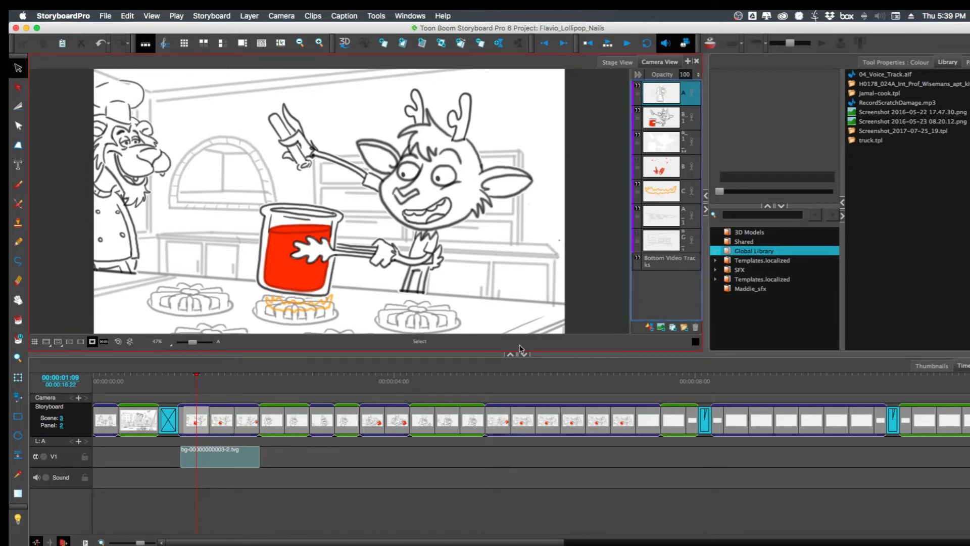
pyautogui.click(258, 433)
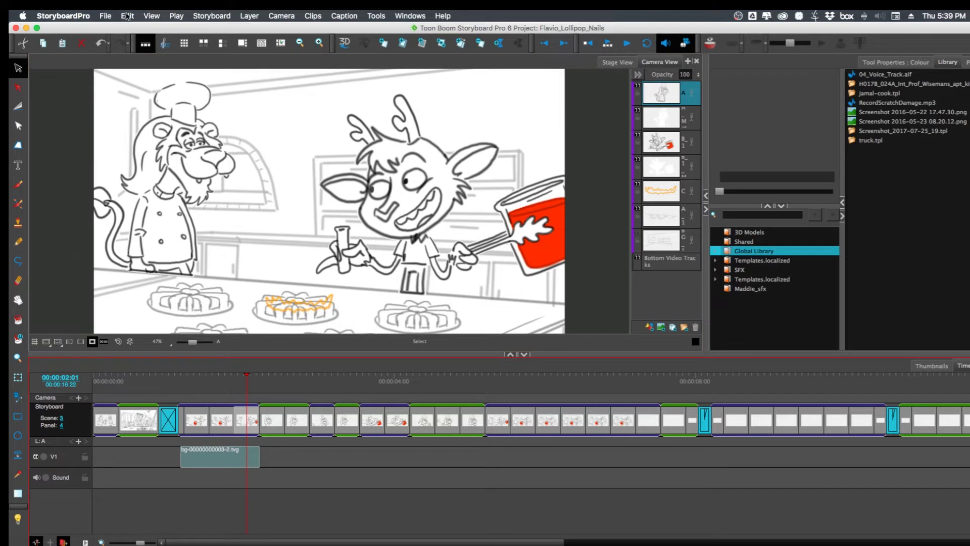
# Step: Insert a new empty scene named 3_A_0 and lower the stage/timeline splitter for more drawing room
pyautogui.click(107, 16)
pyautogui.moveTo(237, 13)
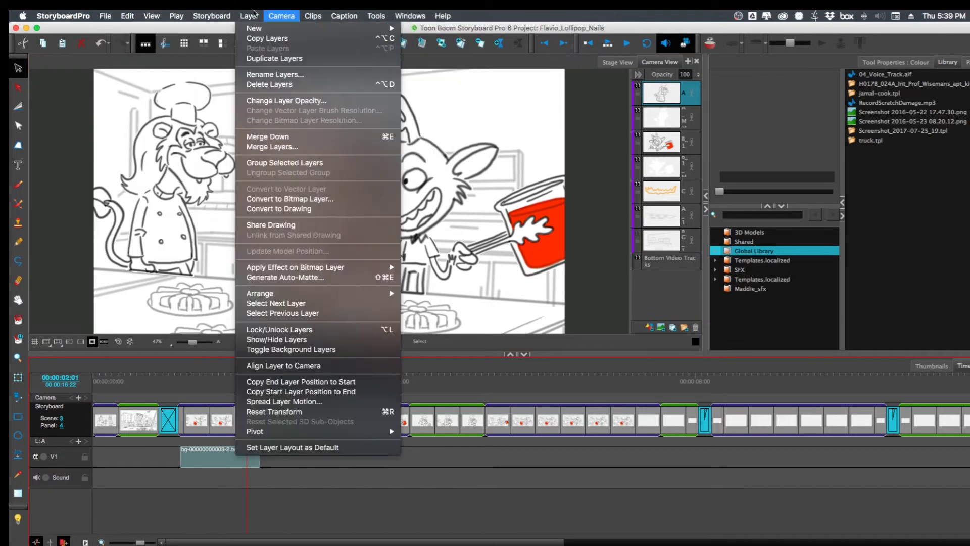
pyautogui.moveTo(275, 29)
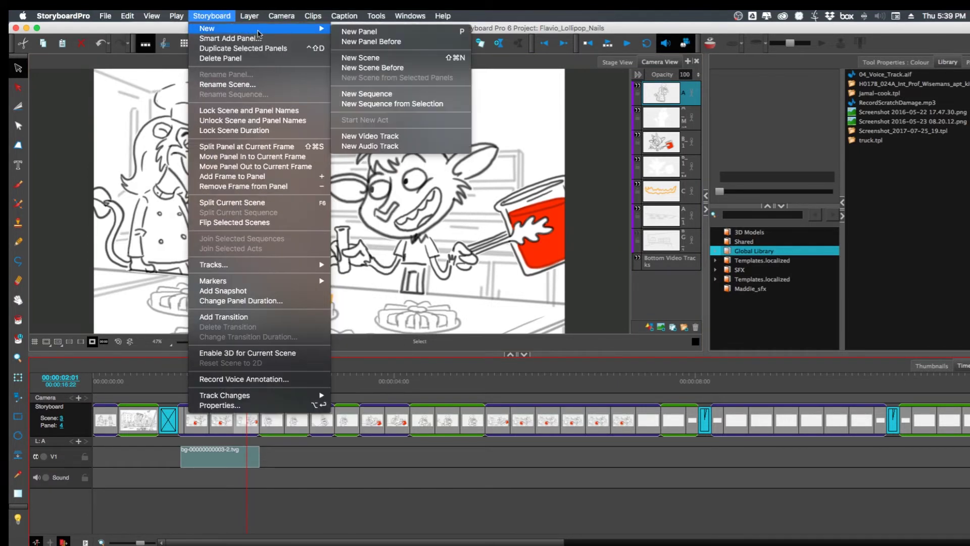
pyautogui.click(427, 58)
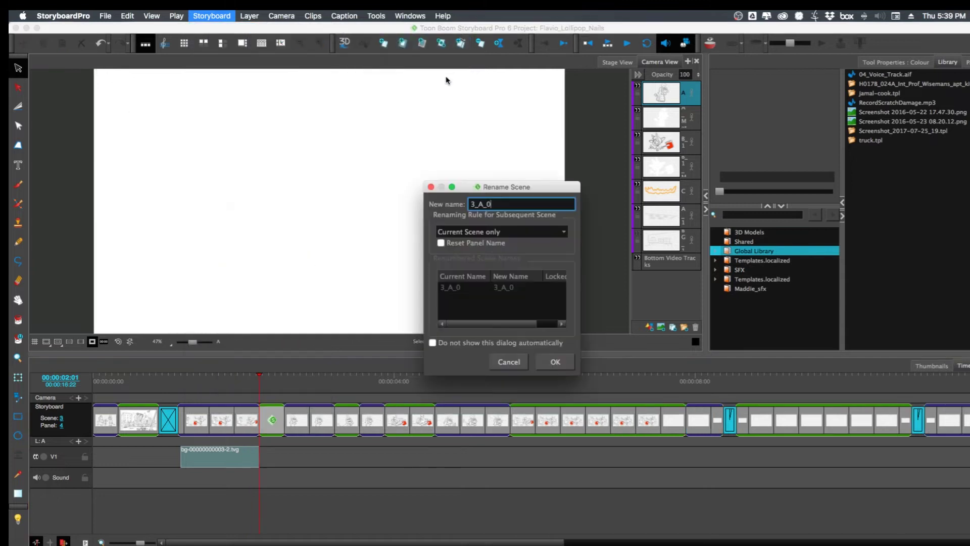
pyautogui.click(555, 361)
pyautogui.press('super+s')
pyautogui.click(17, 183)
pyautogui.moveTo(605, 355); pyautogui.dragTo(607, 422)
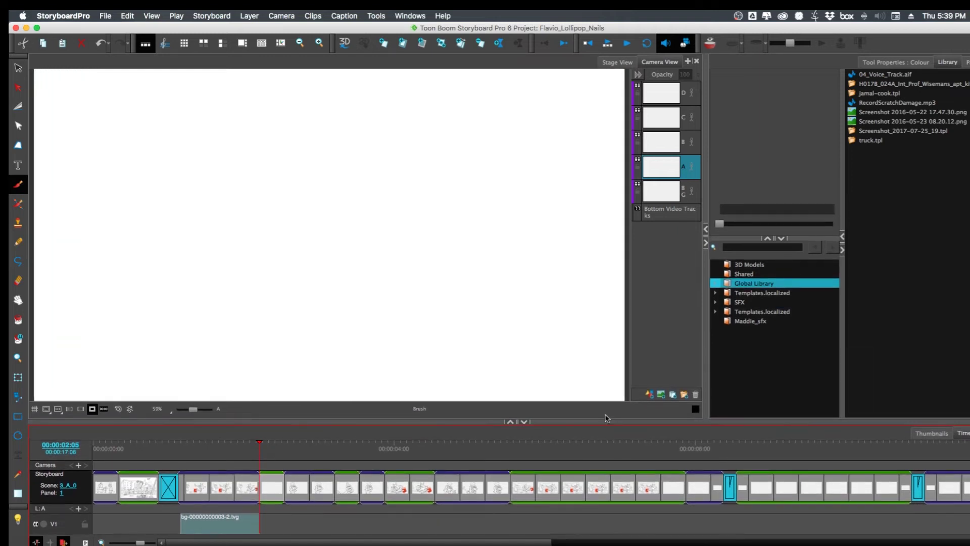
# Step: With the 30 brush preset, sketch the character's round head, body and legs
pyautogui.click(924, 64)
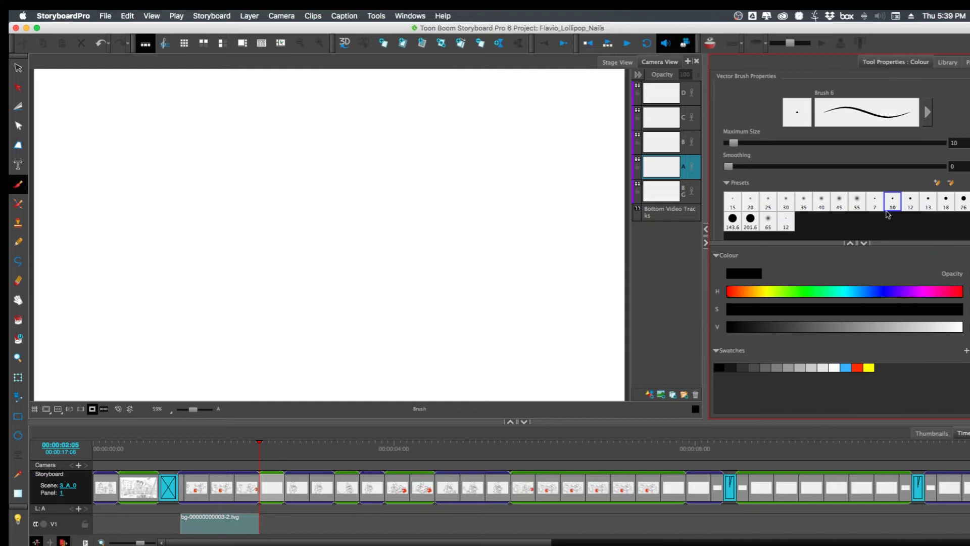
pyautogui.click(786, 201)
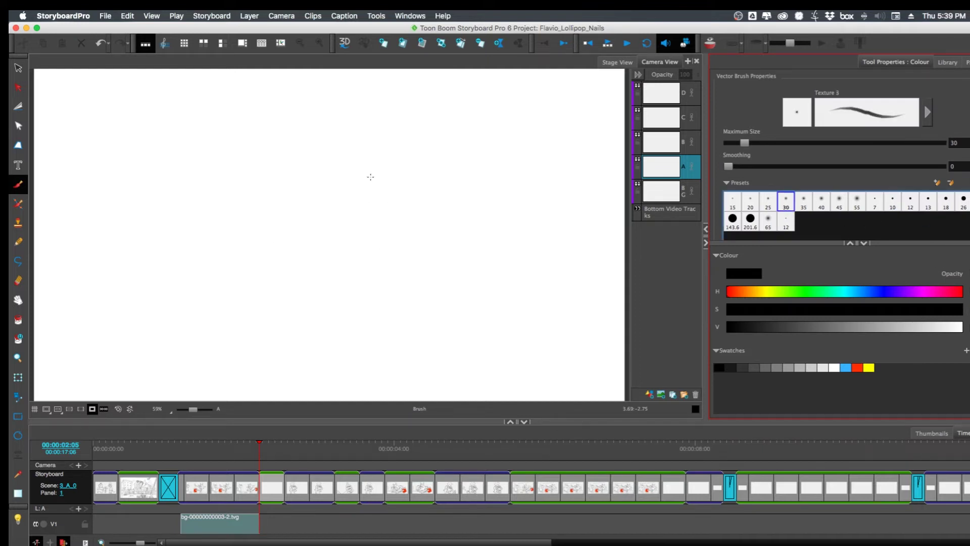
pyautogui.moveTo(313, 152)
pyautogui.mouseDown()
pyautogui.moveTo(277, 238)
pyautogui.moveTo(367, 248)
pyautogui.moveTo(369, 283)
pyautogui.moveTo(368, 260)
pyautogui.mouseUp()
pyautogui.moveTo(318, 293)
pyautogui.mouseDown()
pyautogui.moveTo(269, 271)
pyautogui.moveTo(286, 331)
pyautogui.moveTo(297, 327)
pyautogui.moveTo(275, 279)
pyautogui.moveTo(378, 328)
pyautogui.moveTo(335, 369)
pyautogui.mouseUp()
pyautogui.moveTo(388, 329)
pyautogui.mouseDown()
pyautogui.moveTo(348, 365)
pyautogui.moveTo(397, 374)
pyautogui.mouseUp()
# Step: Add both raised arms with hands and thumbs, closed smiling eyes and head marks
pyautogui.moveTo(372, 258)
pyautogui.mouseDown()
pyautogui.moveTo(428, 197)
pyautogui.moveTo(419, 192)
pyautogui.mouseUp()
pyautogui.moveTo(376, 129)
pyautogui.mouseDown()
pyautogui.moveTo(422, 192)
pyautogui.moveTo(378, 129)
pyautogui.moveTo(361, 82)
pyautogui.moveTo(342, 114)
pyautogui.mouseUp()
pyautogui.moveTo(361, 101); pyautogui.dragTo(357, 123)
pyautogui.moveTo(288, 198)
pyautogui.mouseDown()
pyautogui.moveTo(354, 168)
pyautogui.moveTo(350, 203)
pyautogui.moveTo(289, 203)
pyautogui.moveTo(318, 238)
pyautogui.moveTo(376, 181)
pyautogui.moveTo(305, 213)
pyautogui.moveTo(336, 212)
pyautogui.moveTo(373, 192)
pyautogui.mouseUp()
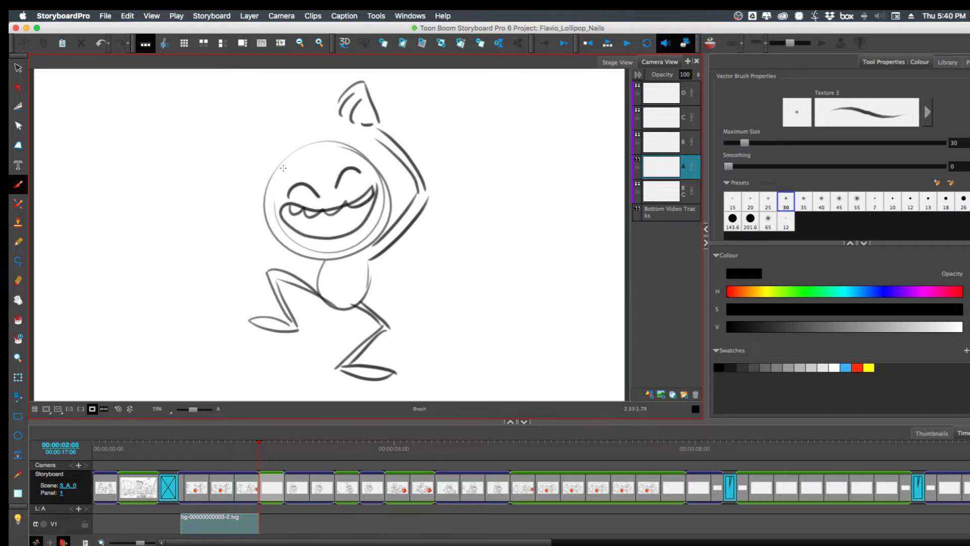
pyautogui.moveTo(283, 168); pyautogui.dragTo(295, 156)
pyautogui.moveTo(321, 143); pyautogui.dragTo(346, 148)
pyautogui.moveTo(325, 260)
pyautogui.mouseDown()
pyautogui.moveTo(192, 146)
pyautogui.moveTo(194, 99)
pyautogui.moveTo(216, 103)
pyautogui.mouseUp()
pyautogui.moveTo(191, 125)
pyautogui.mouseDown()
pyautogui.moveTo(218, 119)
pyautogui.moveTo(287, 230)
pyautogui.mouseUp()
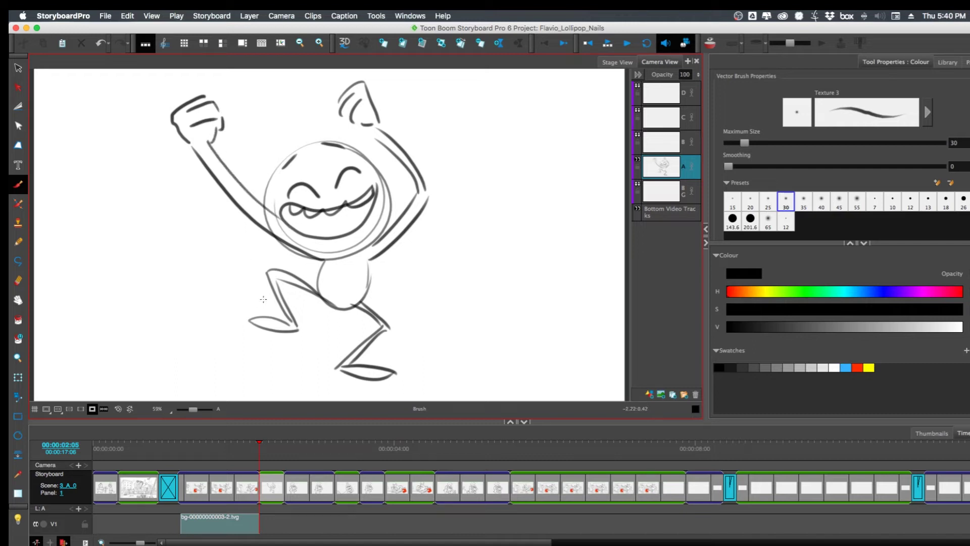
pyautogui.moveTo(192, 97); pyautogui.dragTo(204, 91)
pyautogui.moveTo(338, 94); pyautogui.dragTo(339, 111)
pyautogui.click(268, 487)
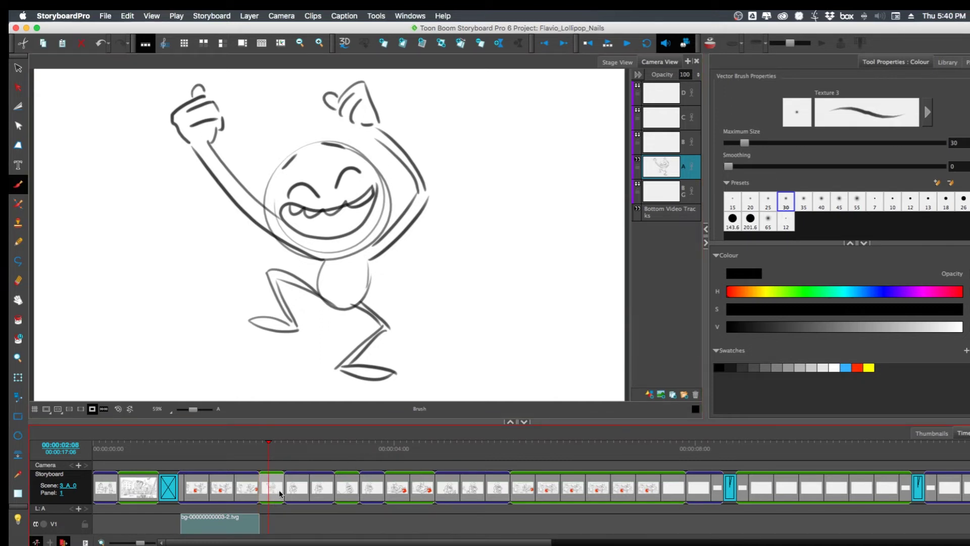
# Step: Add panel 2 and lasso-select all of the character's strokes on layer A
pyautogui.press('p')
pyautogui.click(291, 488)
pyautogui.click(660, 92)
pyautogui.moveTo(477, 255)
pyautogui.mouseDown()
pyautogui.moveTo(404, 64)
pyautogui.moveTo(126, 179)
pyautogui.moveTo(518, 250)
pyautogui.moveTo(490, 222)
pyautogui.mouseUp()
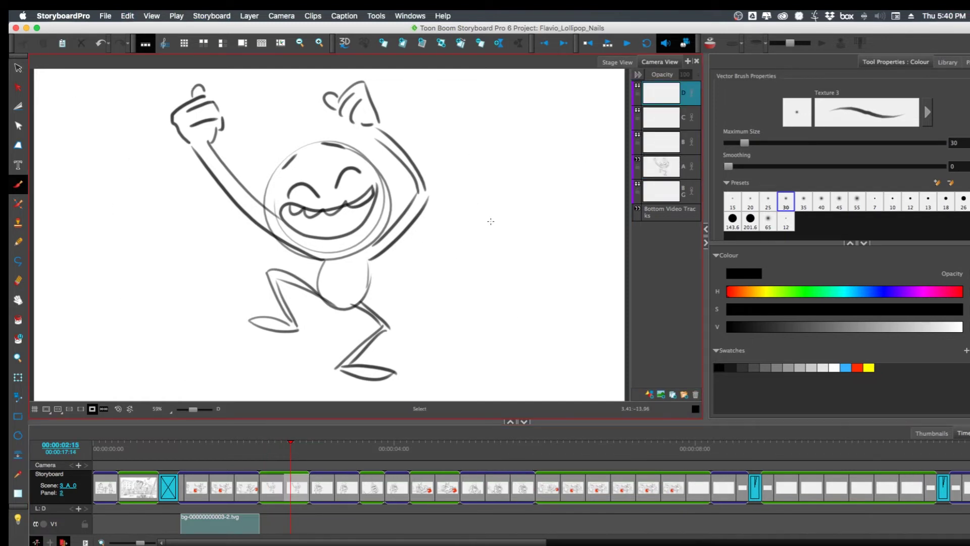
pyautogui.click(18, 67)
pyautogui.moveTo(461, 159)
pyautogui.mouseDown()
pyautogui.moveTo(130, 156)
pyautogui.moveTo(400, 96)
pyautogui.mouseUp()
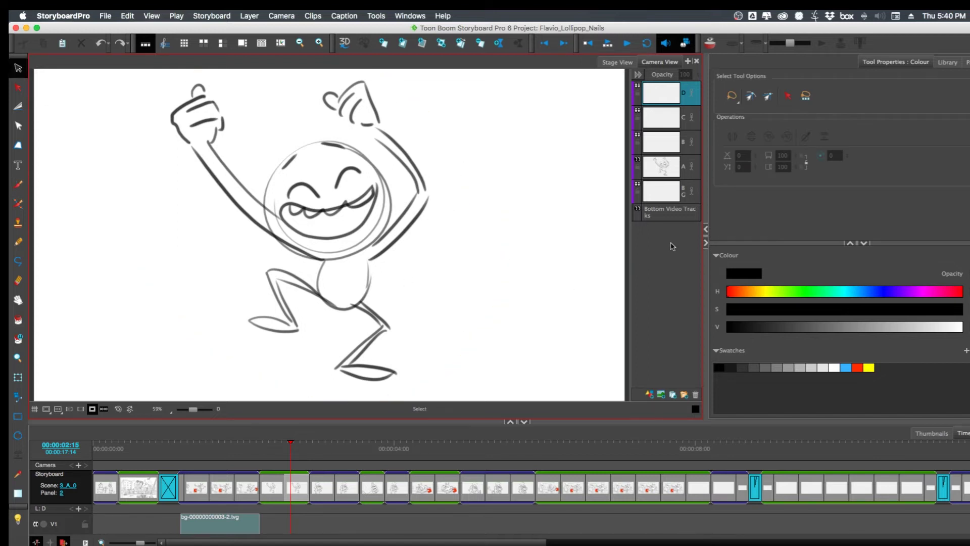
pyautogui.click(668, 169)
pyautogui.moveTo(555, 177)
pyautogui.mouseDown()
pyautogui.moveTo(476, 86)
pyautogui.moveTo(465, 357)
pyautogui.moveTo(515, 151)
pyautogui.mouseUp()
# Step: Flip the selected character horizontally, shift it right, and deselect
pyautogui.click(731, 136)
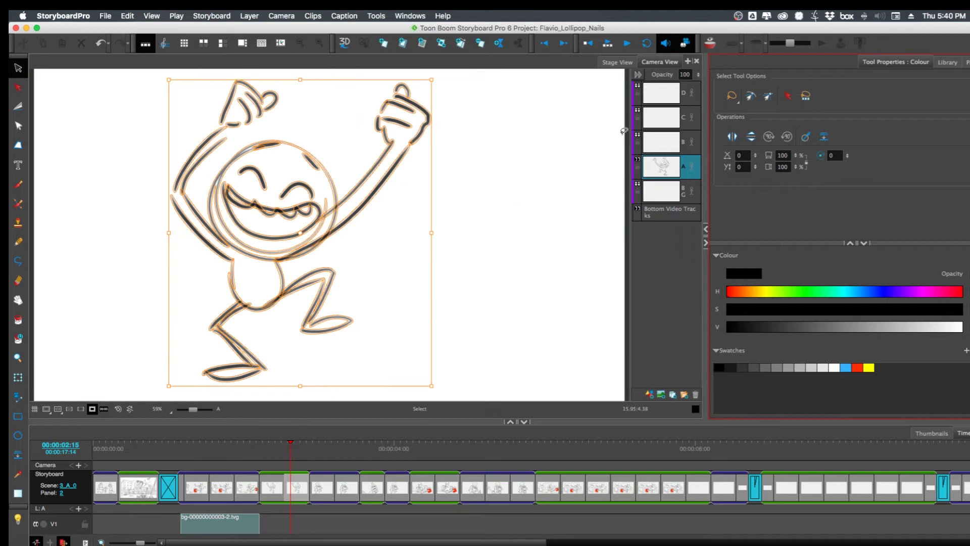
pyautogui.hotkey('alt', 'o')
pyautogui.moveTo(347, 227); pyautogui.dragTo(404, 225)
pyautogui.click(535, 196)
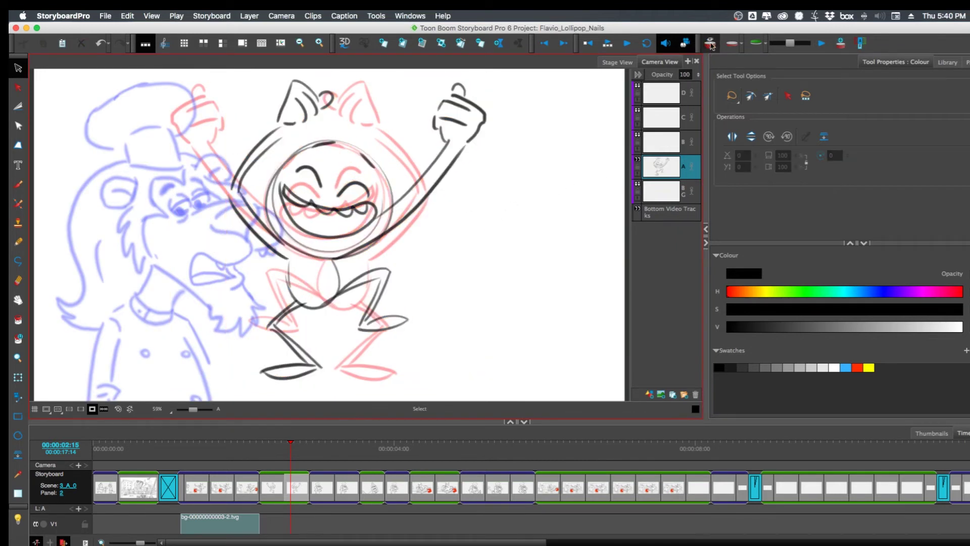
pyautogui.hotkey('alt', 'o')
# Step: Step between panels 1 and 2 to compare the two dance poses
pyautogui.press('Left')
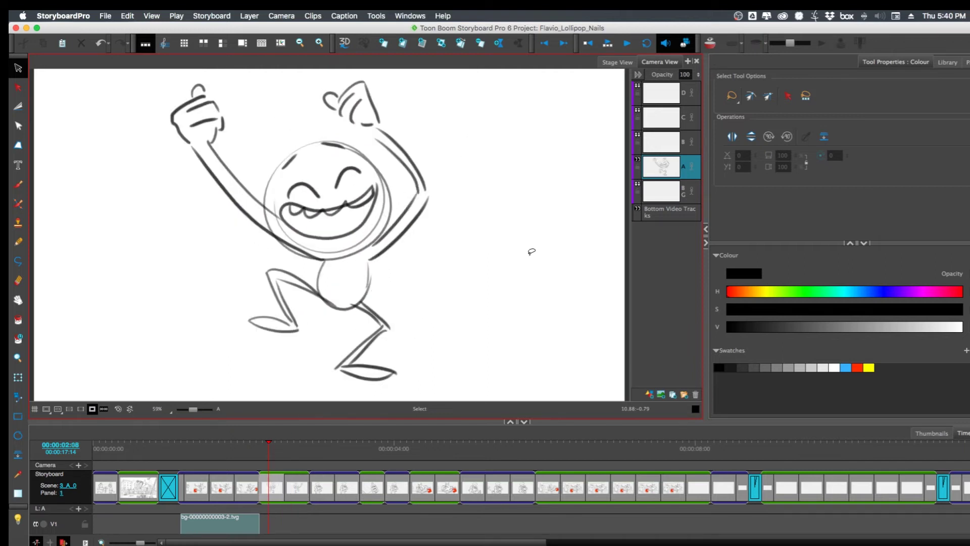
pyautogui.press('Right')
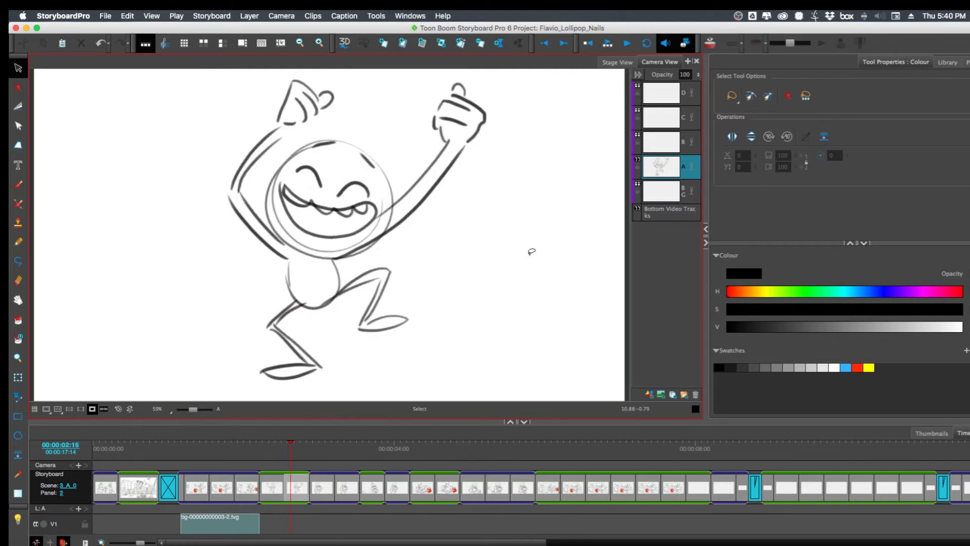
pyautogui.click(277, 491)
pyautogui.click(273, 493)
pyautogui.click(279, 489)
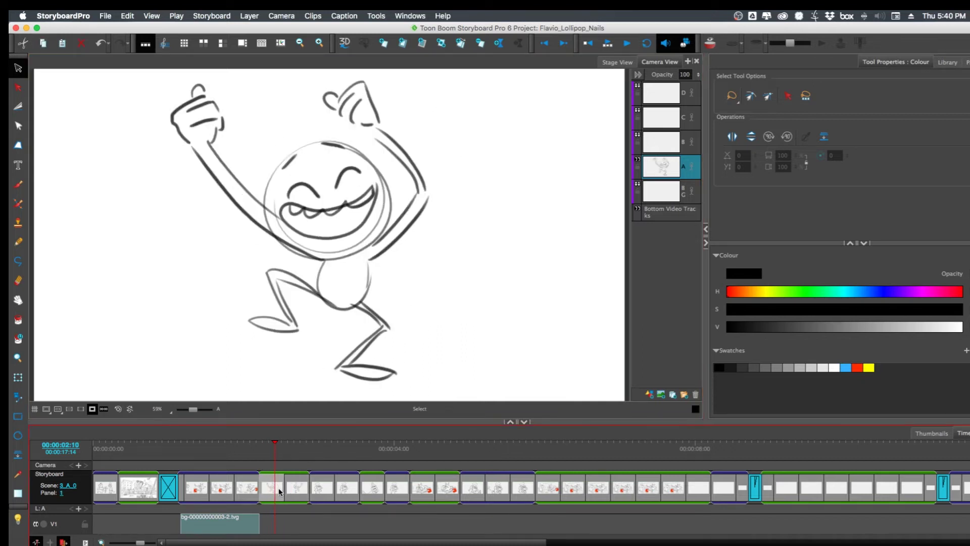
# Step: Add a new panel with onion skin showing and ink an arm pointing left with a fist
pyautogui.press('p')
pyautogui.hotkey('alt', 'o')
pyautogui.hotkey('alt', 'b')
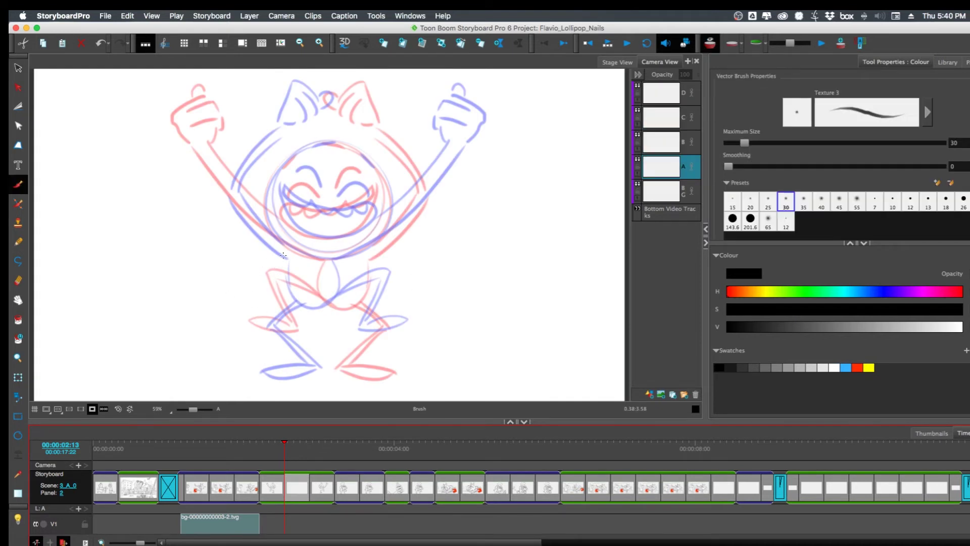
pyautogui.moveTo(299, 251)
pyautogui.mouseDown()
pyautogui.moveTo(170, 259)
pyautogui.moveTo(160, 289)
pyautogui.mouseUp()
pyautogui.moveTo(172, 267)
pyautogui.mouseDown()
pyautogui.moveTo(166, 287)
pyautogui.moveTo(186, 291)
pyautogui.moveTo(282, 262)
pyautogui.mouseUp()
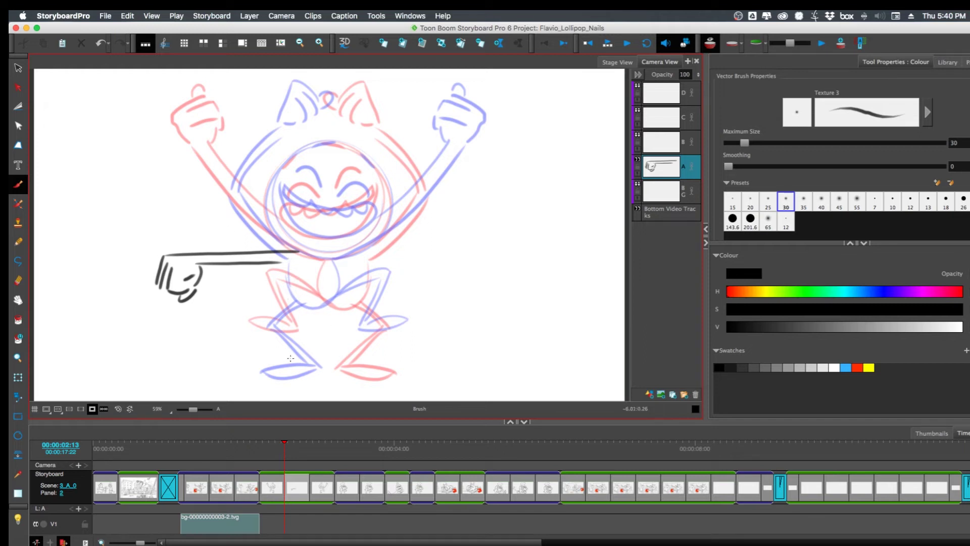
# Step: Ink the bent wide-stance legs and right foot, then return to panel 1
pyautogui.moveTo(313, 306)
pyautogui.mouseDown()
pyautogui.moveTo(266, 333)
pyautogui.moveTo(306, 363)
pyautogui.mouseUp()
pyautogui.moveTo(267, 332)
pyautogui.mouseDown()
pyautogui.moveTo(309, 368)
pyautogui.moveTo(267, 366)
pyautogui.moveTo(312, 370)
pyautogui.mouseUp()
pyautogui.moveTo(319, 314)
pyautogui.mouseDown()
pyautogui.moveTo(361, 310)
pyautogui.moveTo(398, 327)
pyautogui.moveTo(334, 368)
pyautogui.mouseUp()
pyautogui.moveTo(391, 329); pyautogui.dragTo(348, 367)
pyautogui.moveTo(353, 364)
pyautogui.mouseDown()
pyautogui.moveTo(396, 377)
pyautogui.moveTo(355, 378)
pyautogui.mouseUp()
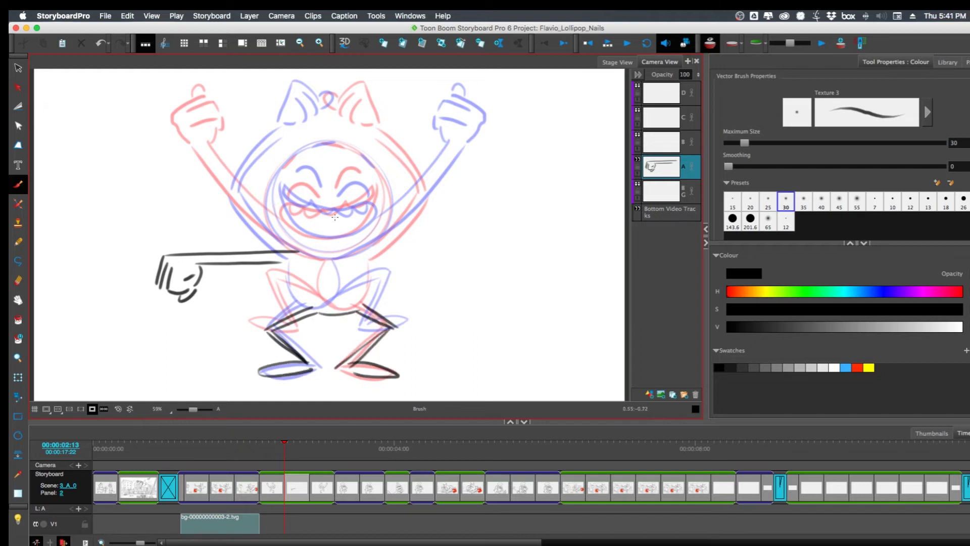
pyautogui.press(',')
pyautogui.press(',')
pyautogui.press(',')
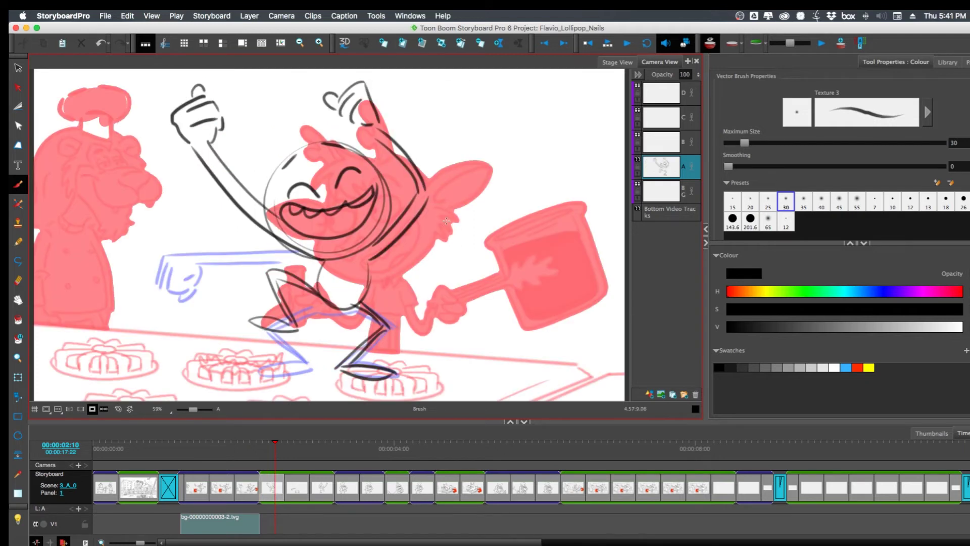
# Step: Copy panel 1's face circle onto panel 2 and position it on the body
pyautogui.click(18, 67)
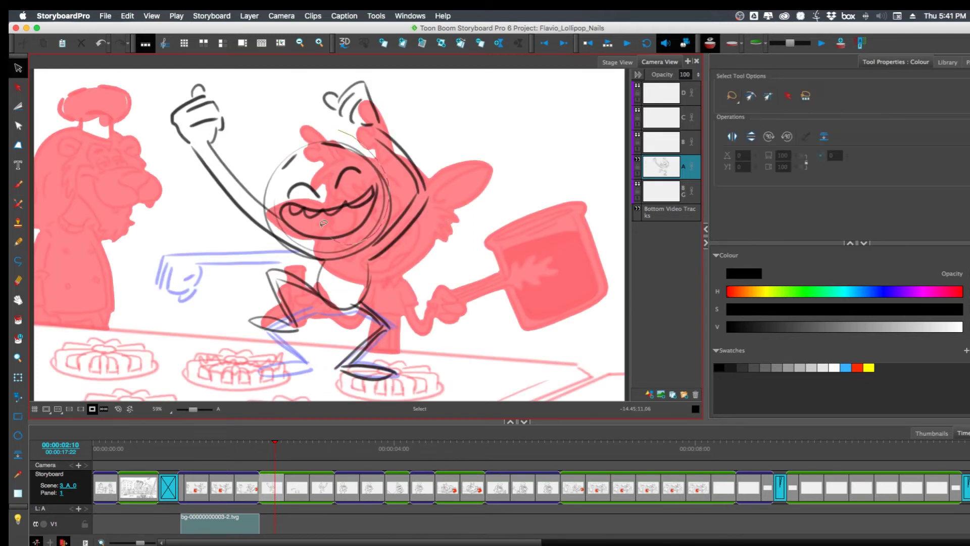
pyautogui.moveTo(309, 210); pyautogui.dragTo(332, 142)
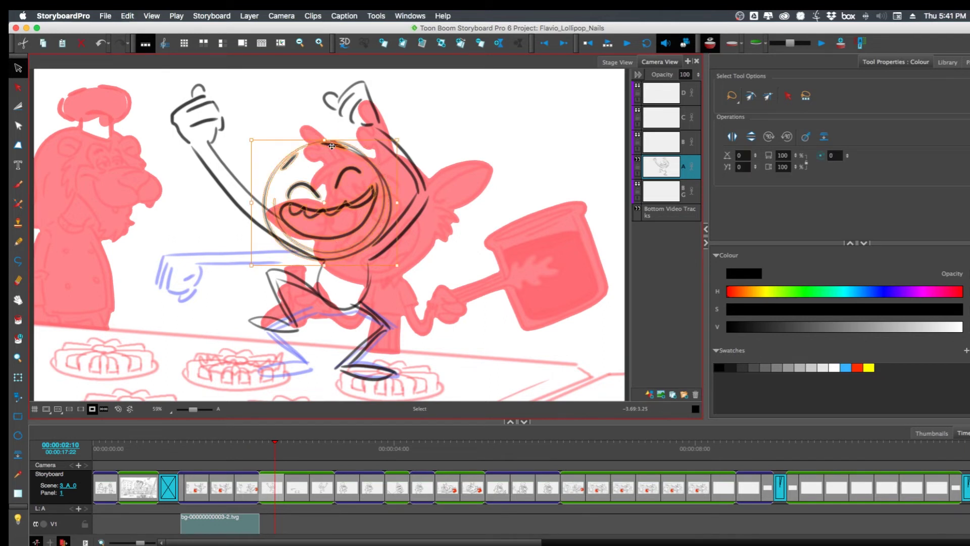
pyautogui.press('f')
pyautogui.hotkey('ctrl', 'v')
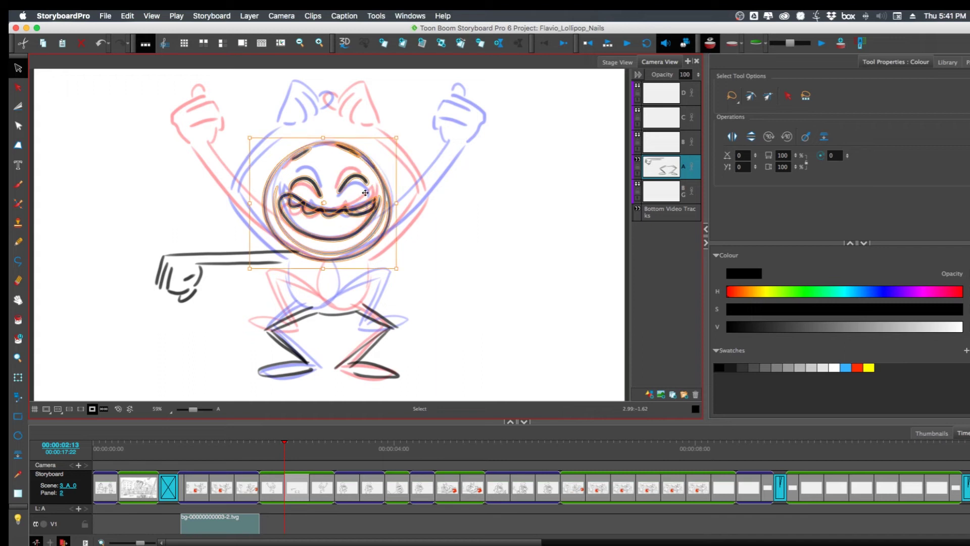
pyautogui.moveTo(280, 261)
pyautogui.mouseDown()
pyautogui.moveTo(286, 278)
pyautogui.moveTo(211, 201)
pyautogui.moveTo(209, 288)
pyautogui.mouseUp()
pyautogui.click(286, 277)
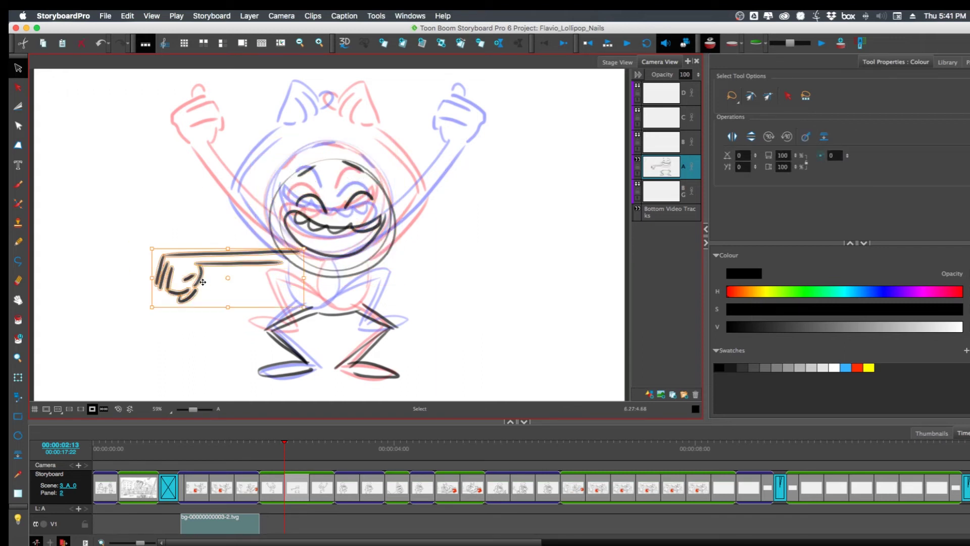
# Step: Rotate the fist stroke and add a mirrored copy of the pointing arm on the right shoulder
pyautogui.click(188, 278)
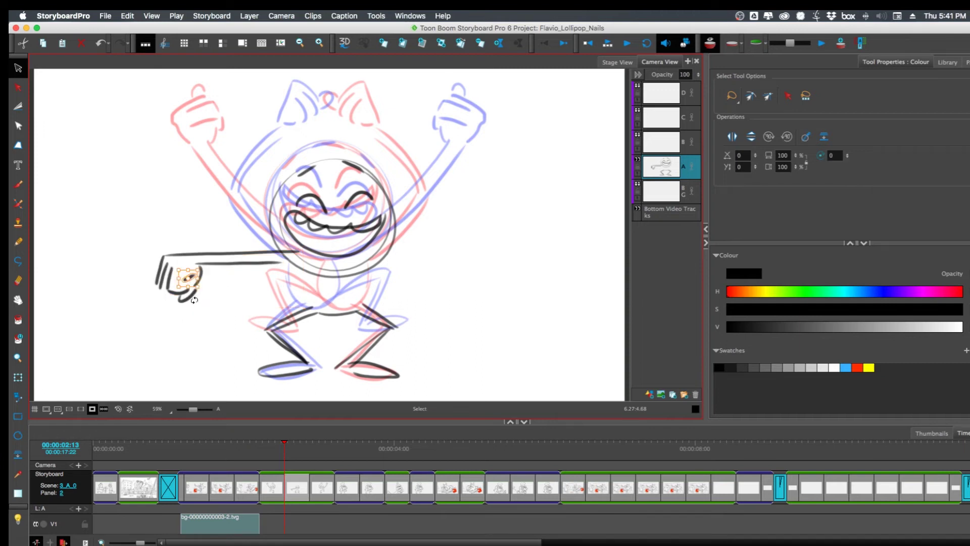
pyautogui.moveTo(194, 300)
pyautogui.mouseDown()
pyautogui.moveTo(211, 292)
pyautogui.moveTo(217, 319)
pyautogui.moveTo(238, 256)
pyautogui.moveTo(210, 333)
pyautogui.mouseUp()
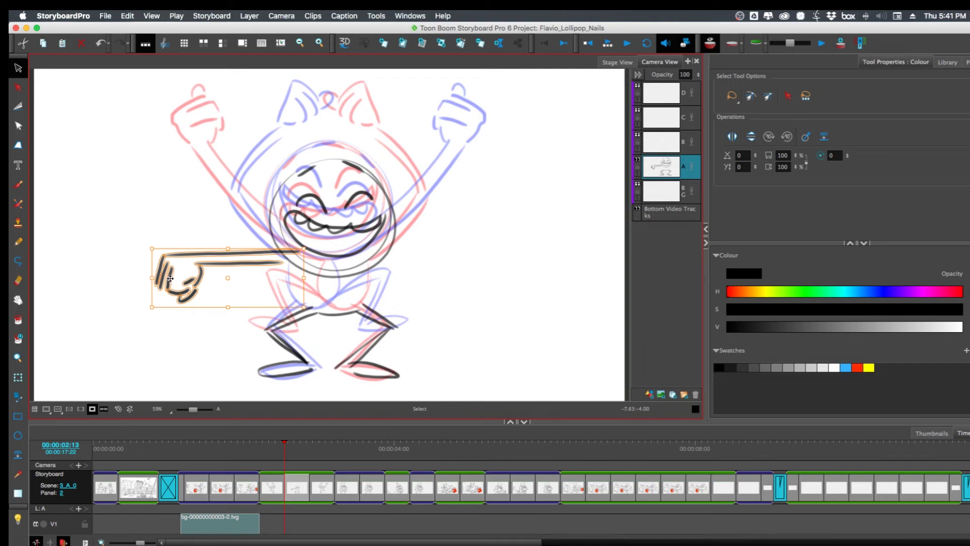
pyautogui.moveTo(171, 280); pyautogui.dragTo(458, 296)
pyautogui.click(732, 137)
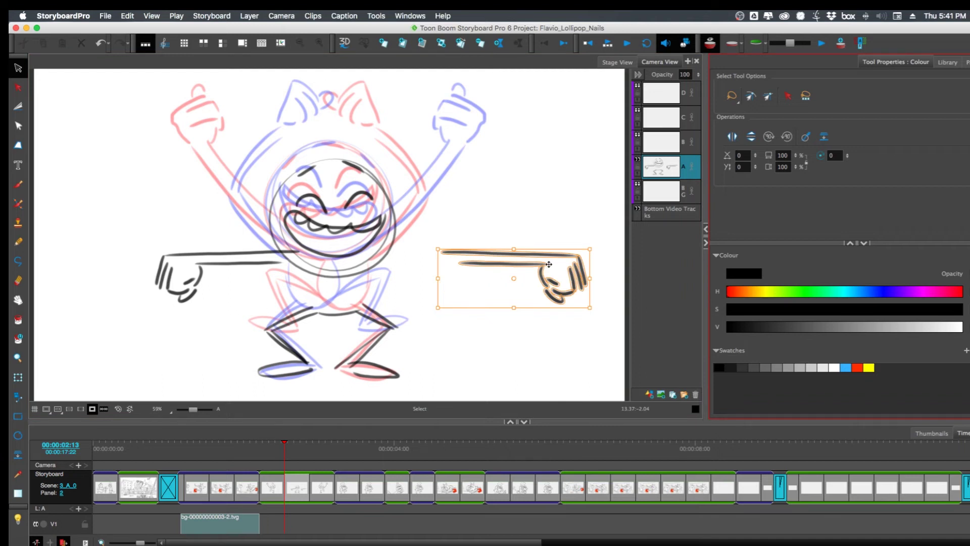
pyautogui.moveTo(546, 266); pyautogui.dragTo(473, 268)
pyautogui.click(565, 182)
# Step: Ink two torso contour lines and turn off onion skins
pyautogui.click(22, 187)
pyautogui.moveTo(305, 264); pyautogui.dragTo(294, 305)
pyautogui.moveTo(370, 269); pyautogui.dragTo(357, 302)
pyautogui.click(710, 44)
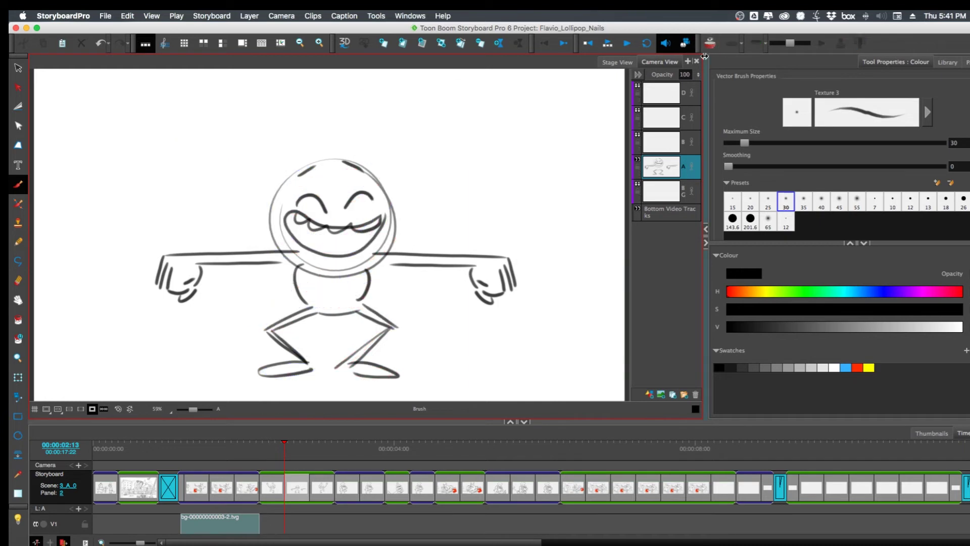
# Step: Flip through panels 1 to 3 to check the motion, ending at panel 1's start
pyautogui.press('Left')
pyautogui.press('Right')
pyautogui.press('Right')
pyautogui.press('Left')
pyautogui.click(294, 489)
pyautogui.click(324, 490)
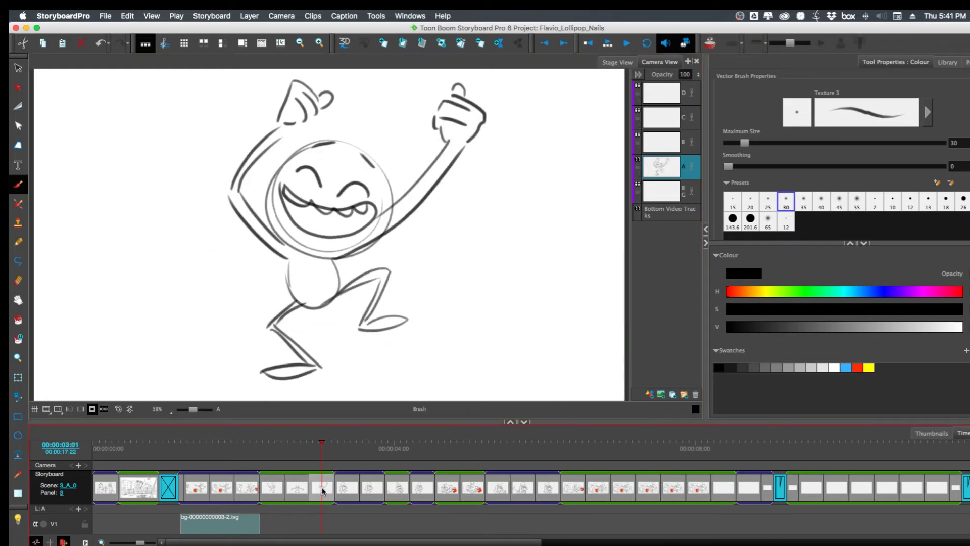
pyautogui.click(278, 455)
pyautogui.click(275, 494)
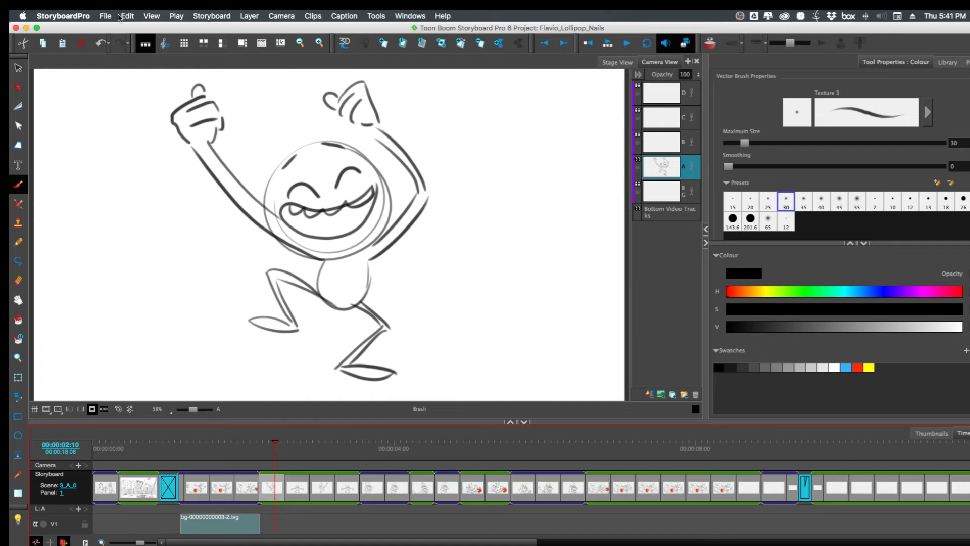
# Step: Export scene 3_A_0 alone as a 1920x1080 QuickTime movie, dance.mov, to the Desktop
pyautogui.click(281, 482)
pyautogui.click(103, 15)
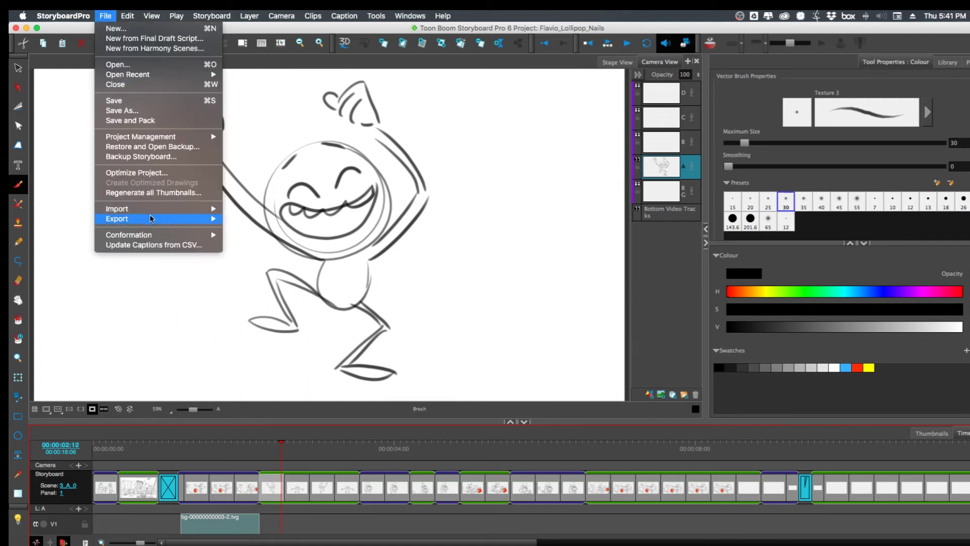
pyautogui.moveTo(153, 219)
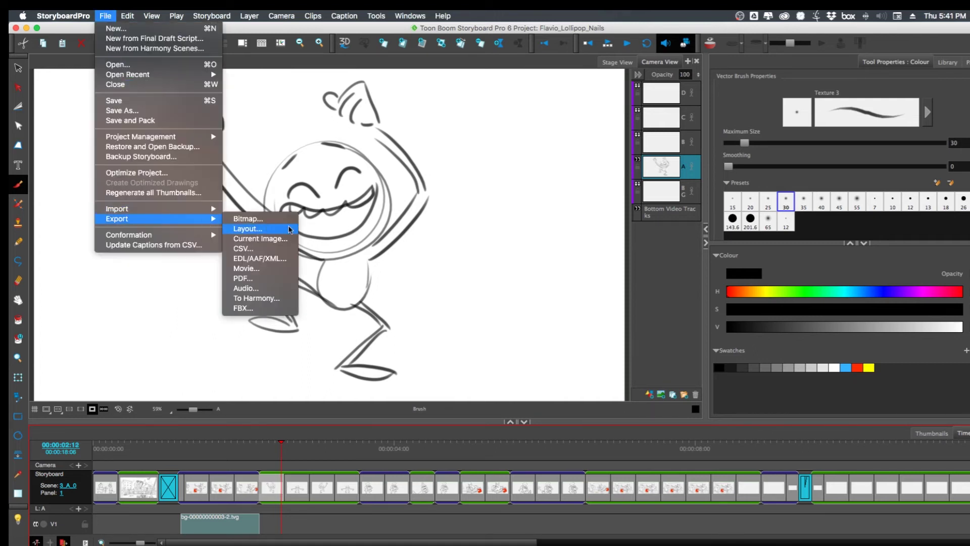
pyautogui.click(284, 273)
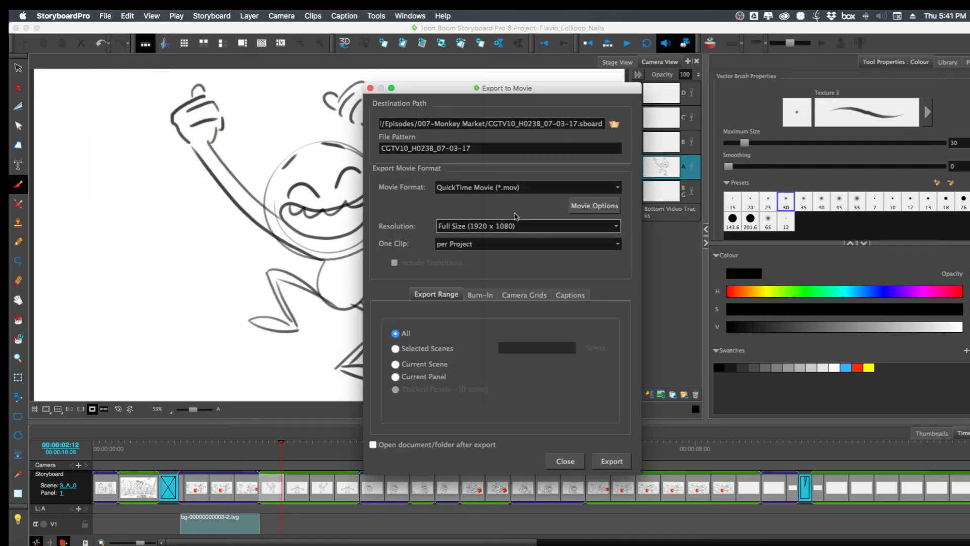
pyautogui.moveTo(480, 146); pyautogui.dragTo(283, 184)
pyautogui.write('d')
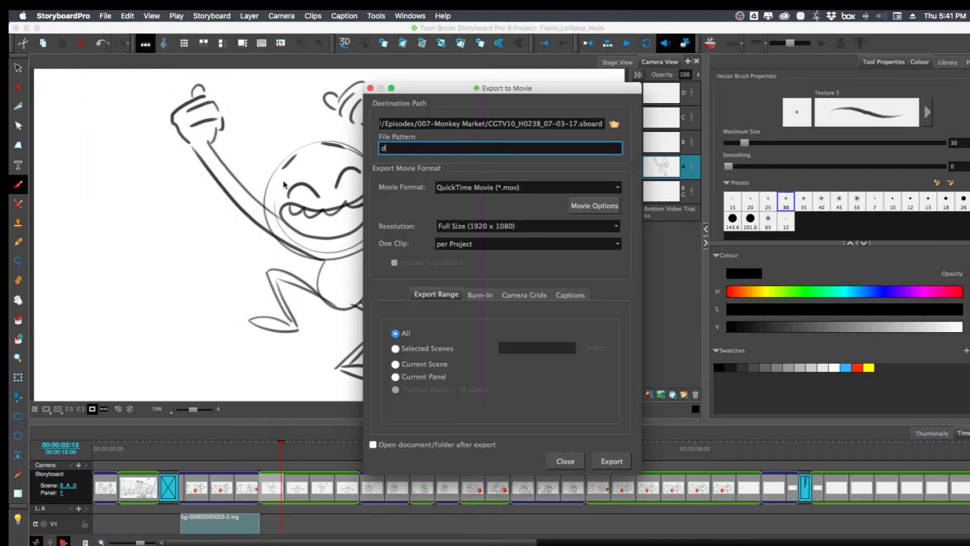
pyautogui.write('ance')
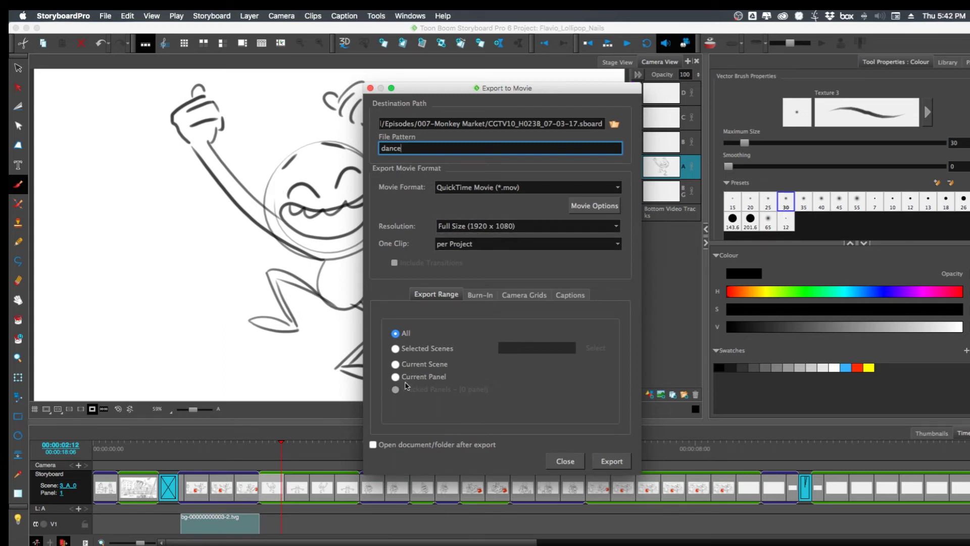
pyautogui.click(396, 364)
pyautogui.click(613, 124)
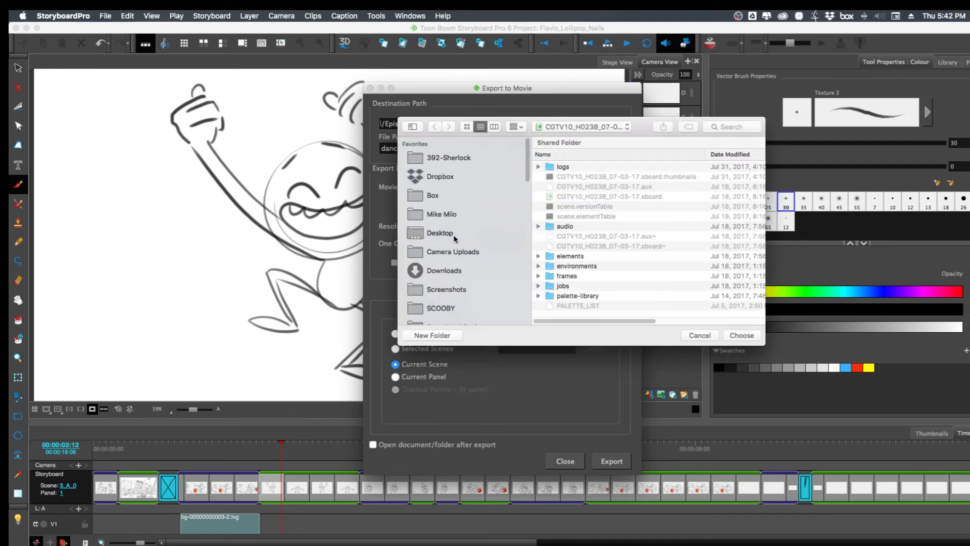
pyautogui.click(440, 233)
pyautogui.click(740, 335)
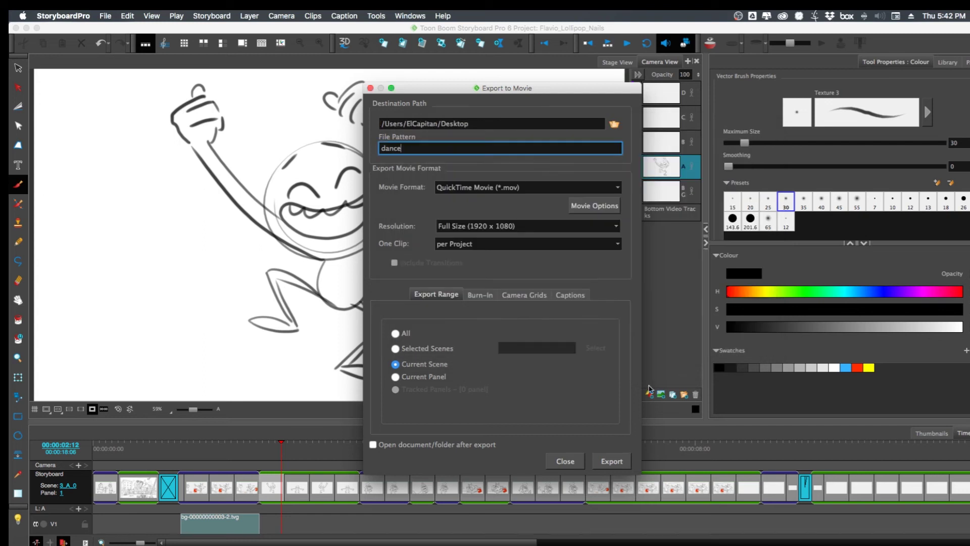
pyautogui.click(612, 460)
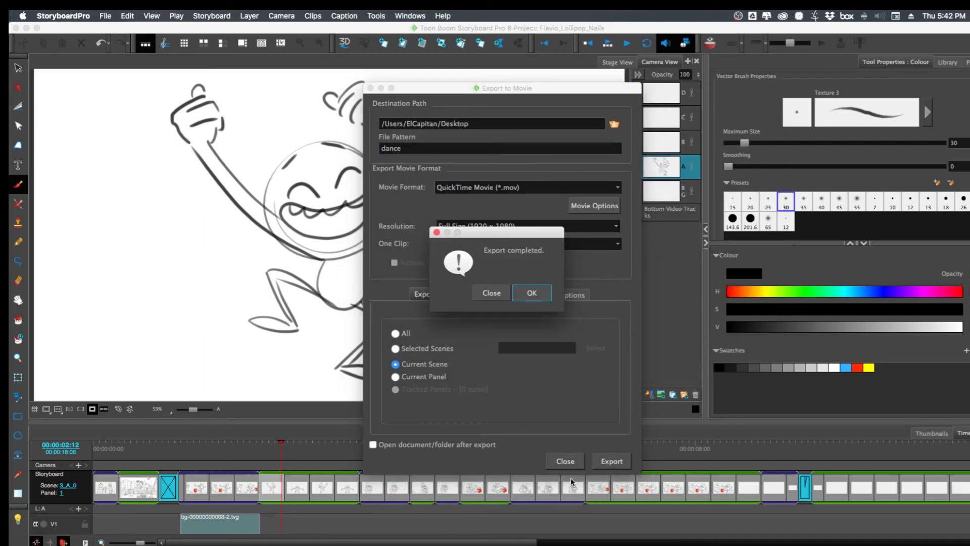
pyautogui.click(532, 292)
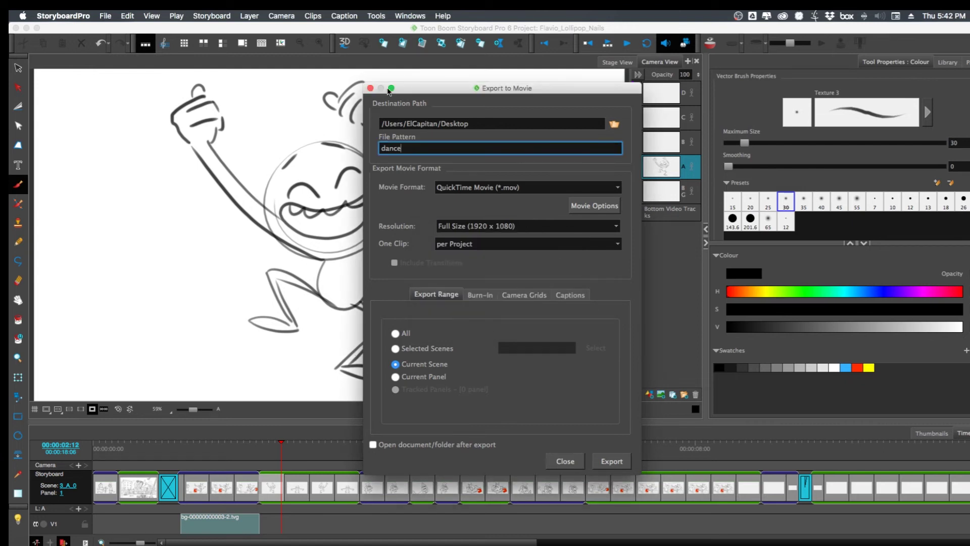
# Step: Extend scene 2's city-street panel to roughly three seconds and delete the old bg clip from V1
pyautogui.click(370, 88)
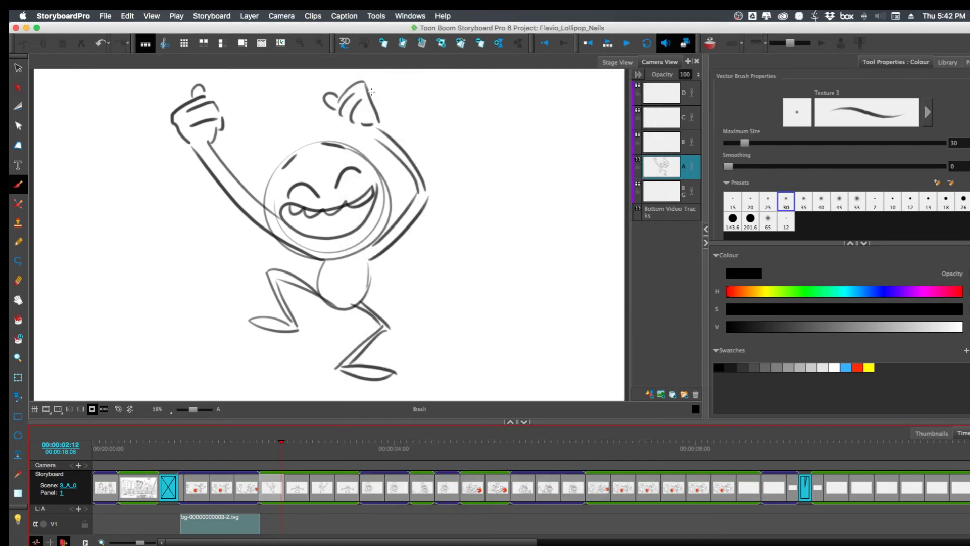
pyautogui.click(346, 494)
pyautogui.hotkey('ctrl', 'z')
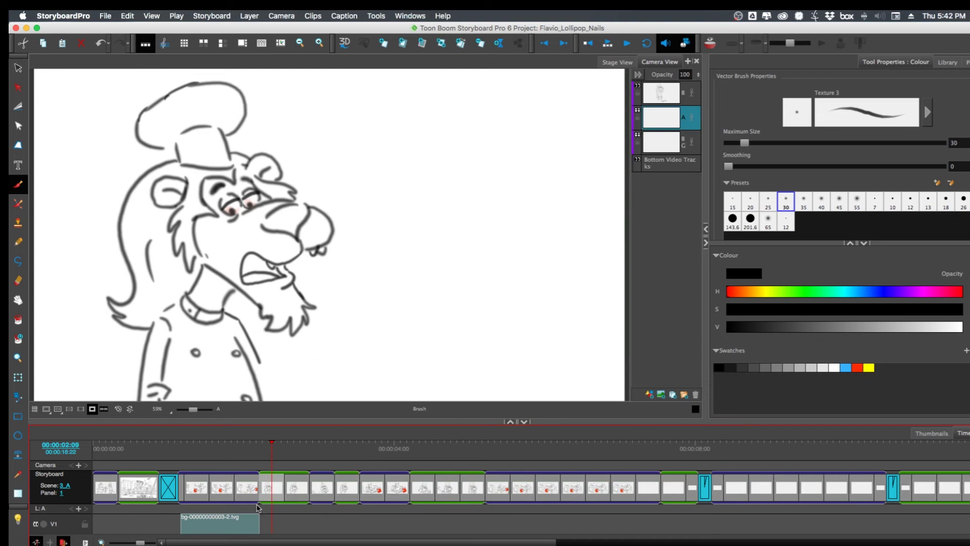
pyautogui.click(207, 499)
pyautogui.moveTo(245, 421); pyautogui.dragTo(234, 374)
pyautogui.moveTo(197, 402)
pyautogui.mouseDown()
pyautogui.moveTo(125, 448)
pyautogui.moveTo(337, 438)
pyautogui.mouseUp()
pyautogui.click(155, 443)
pyautogui.click(385, 479)
pyautogui.press('Delete')
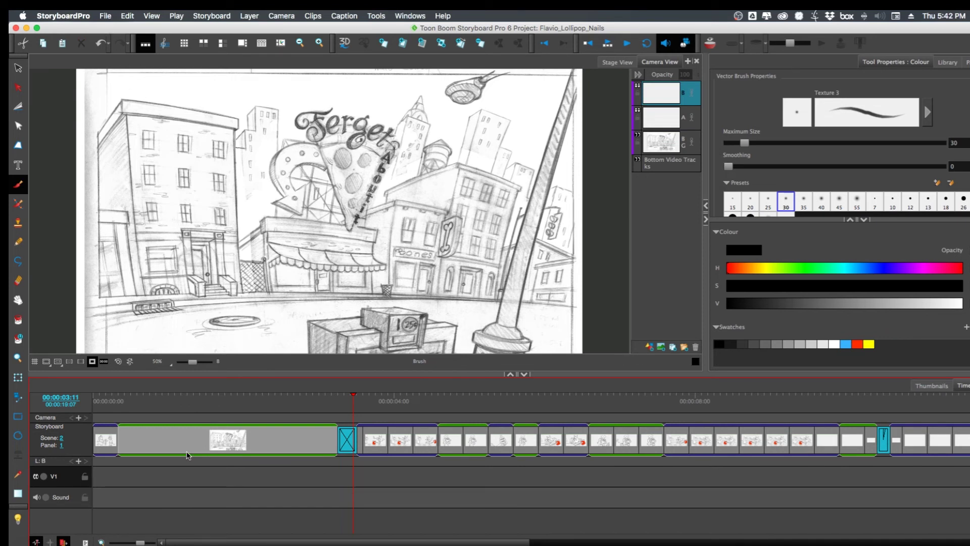
# Step: Import Desktop/dance.mov onto the current V1 track, filling the next available frames from the start
pyautogui.click(118, 399)
pyautogui.click(105, 16)
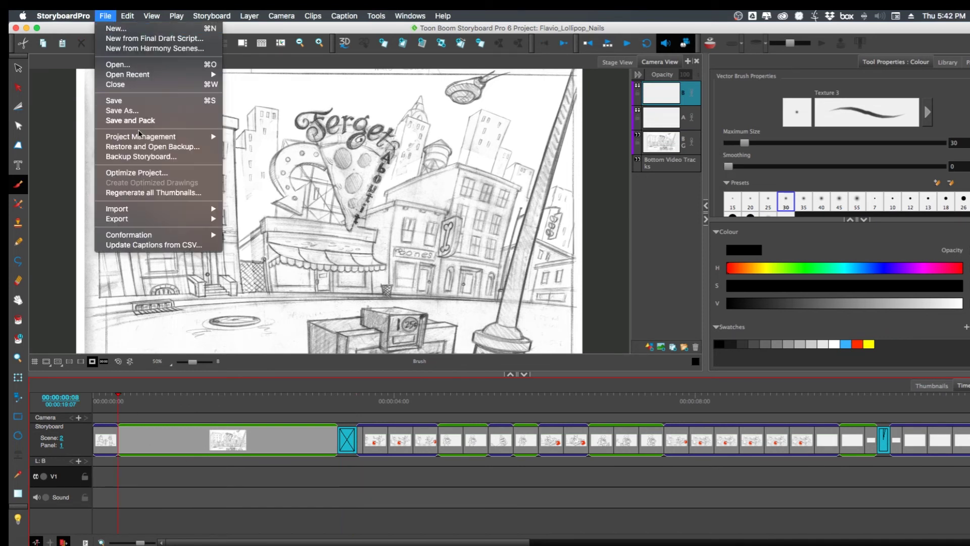
pyautogui.moveTo(152, 208)
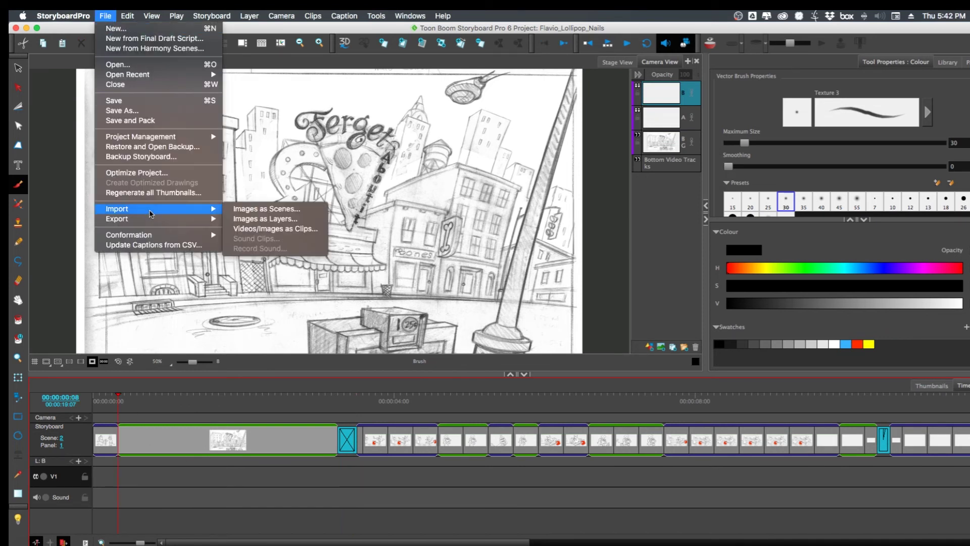
pyautogui.click(313, 229)
pyautogui.click(566, 226)
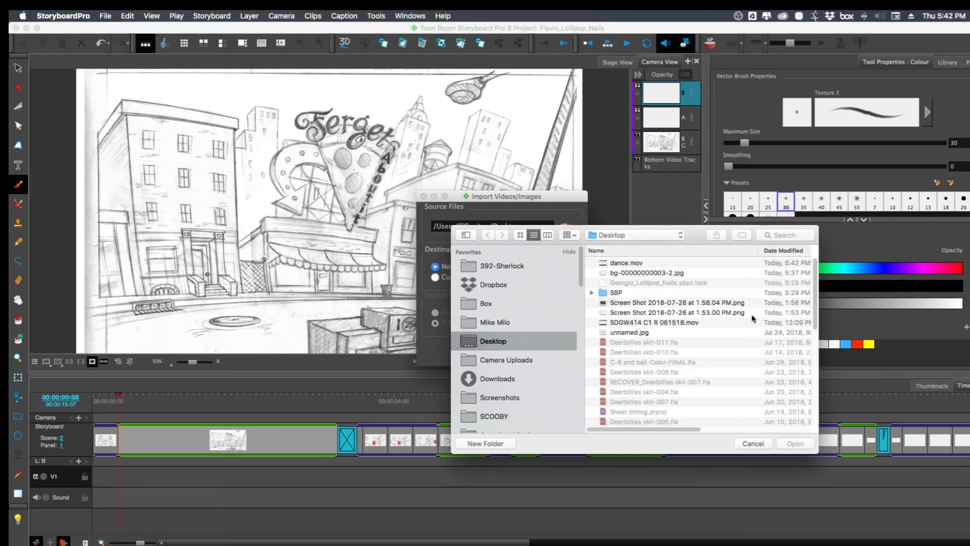
pyautogui.click(638, 266)
pyautogui.click(798, 443)
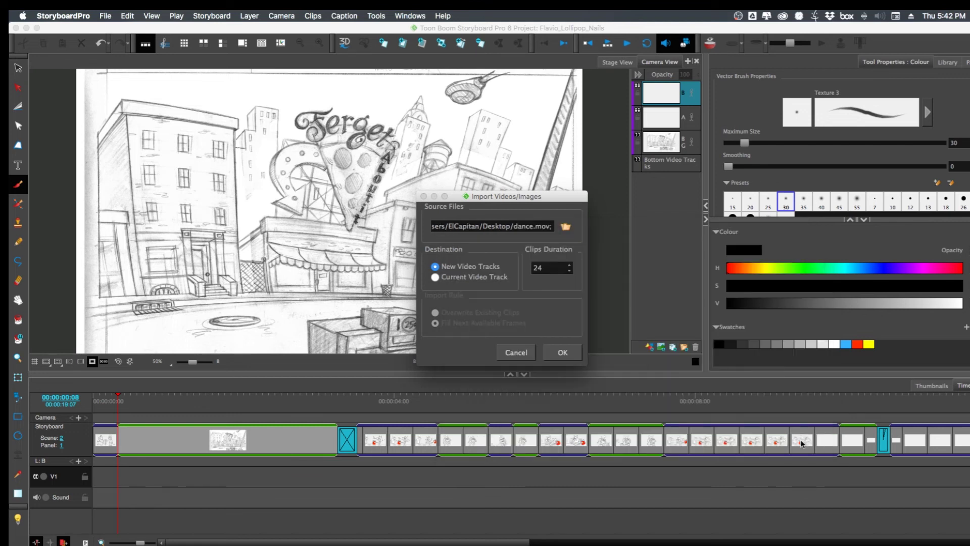
pyautogui.click(436, 278)
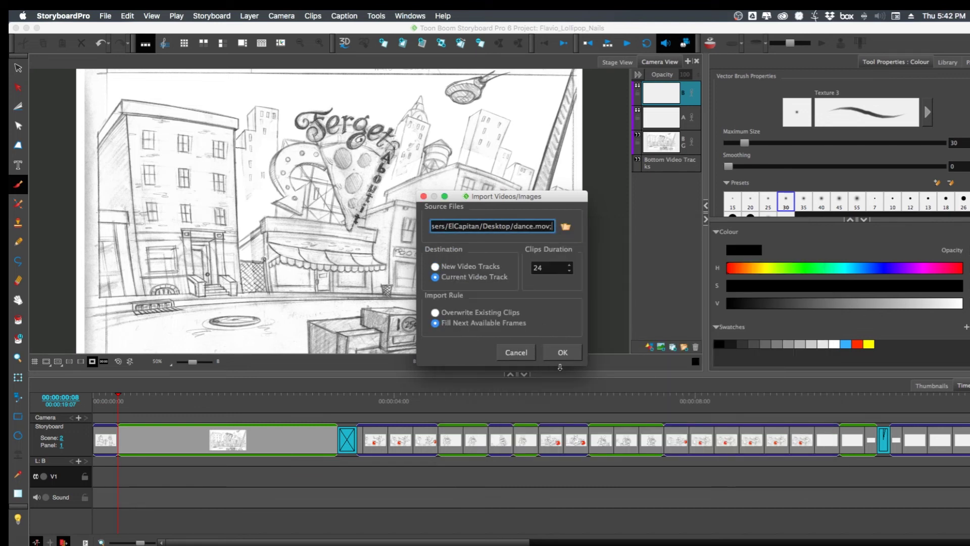
pyautogui.click(562, 353)
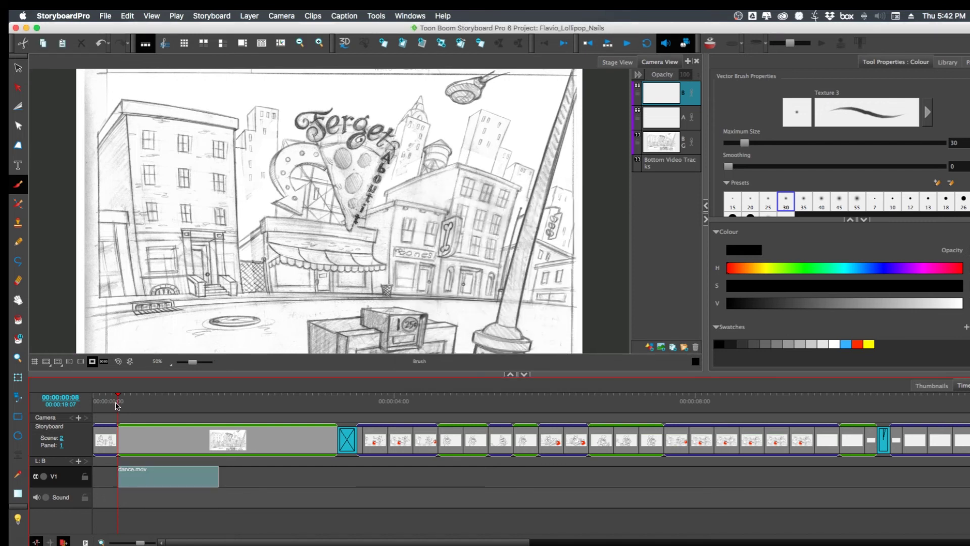
# Step: Try moving the V1 video track above the storyboard track, preview the dance, then undo it
pyautogui.click(116, 404)
pyautogui.moveTo(146, 404); pyautogui.dragTo(162, 404)
pyautogui.rightClick(65, 478)
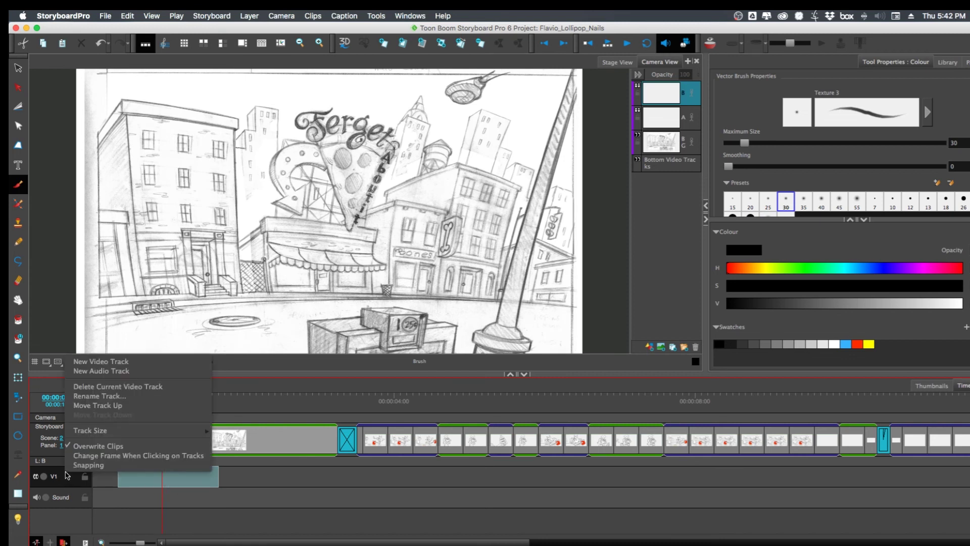
pyautogui.click(142, 406)
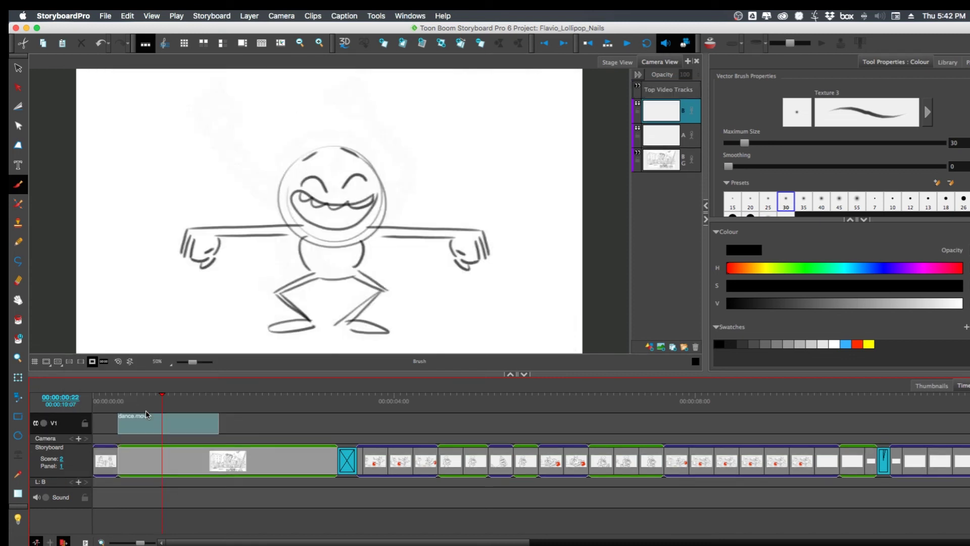
pyautogui.moveTo(126, 404)
pyautogui.mouseDown()
pyautogui.moveTo(202, 414)
pyautogui.moveTo(125, 436)
pyautogui.moveTo(206, 446)
pyautogui.mouseUp()
pyautogui.press('super+z')
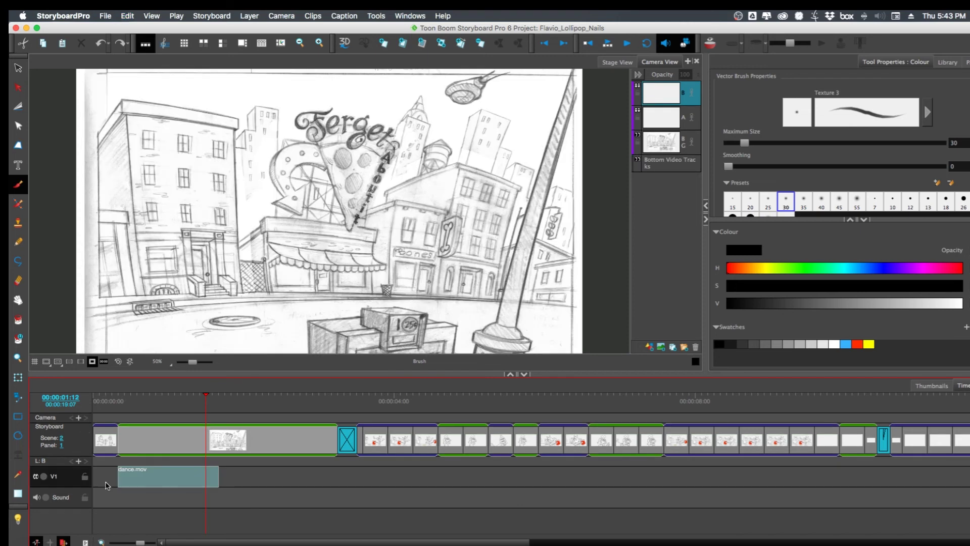
# Step: Hide the city BG layer to reveal the dance clip, undoing the stray clip move
pyautogui.click(266, 440)
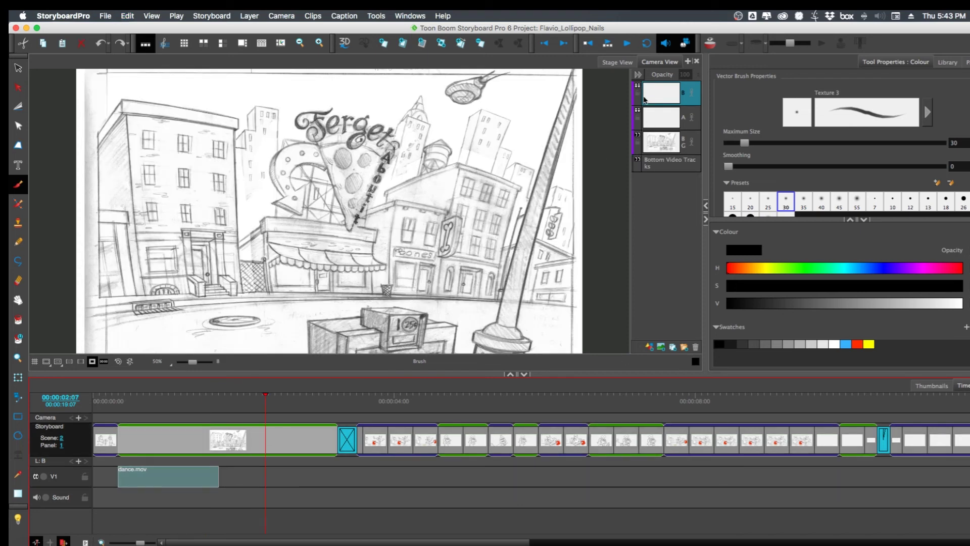
pyautogui.click(639, 136)
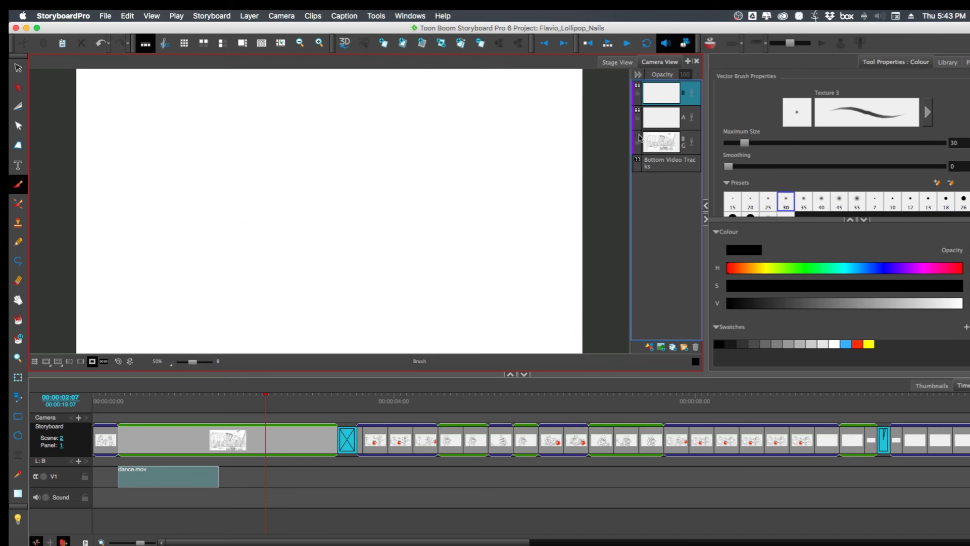
pyautogui.moveTo(192, 408)
pyautogui.mouseDown()
pyautogui.moveTo(125, 404)
pyautogui.moveTo(222, 452)
pyautogui.moveTo(221, 477)
pyautogui.moveTo(333, 481)
pyautogui.mouseUp()
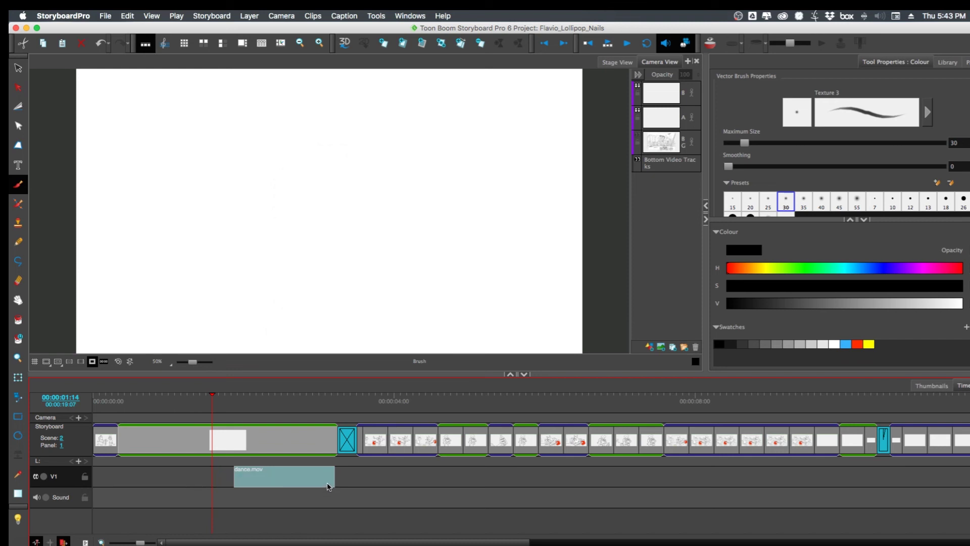
pyautogui.press('super+z')
pyautogui.press('super+z')
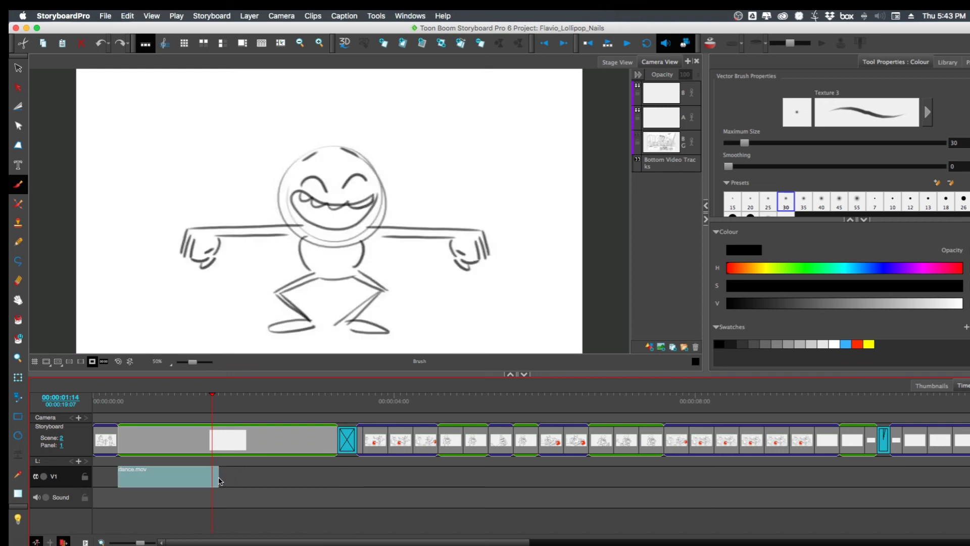
# Step: Paste a second dance.mov clip right after the first on the V1 track
pyautogui.moveTo(216, 477); pyautogui.dragTo(309, 480)
pyautogui.moveTo(211, 405)
pyautogui.mouseDown()
pyautogui.moveTo(222, 406)
pyautogui.moveTo(137, 407)
pyautogui.moveTo(308, 422)
pyautogui.moveTo(130, 457)
pyautogui.mouseUp()
pyautogui.press('super+v')
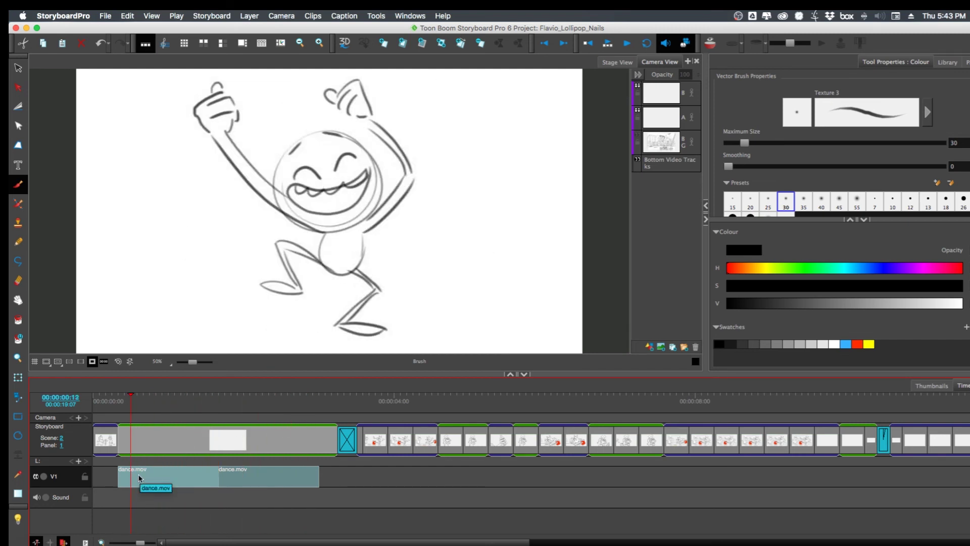
# Step: On layer B, sketch the small figure's head beside the dancer
pyautogui.click(668, 94)
pyautogui.click(719, 343)
pyautogui.moveTo(489, 226)
pyautogui.mouseDown()
pyautogui.moveTo(495, 206)
pyautogui.moveTo(513, 246)
pyautogui.mouseUp()
pyautogui.hotkey('alt', 's')
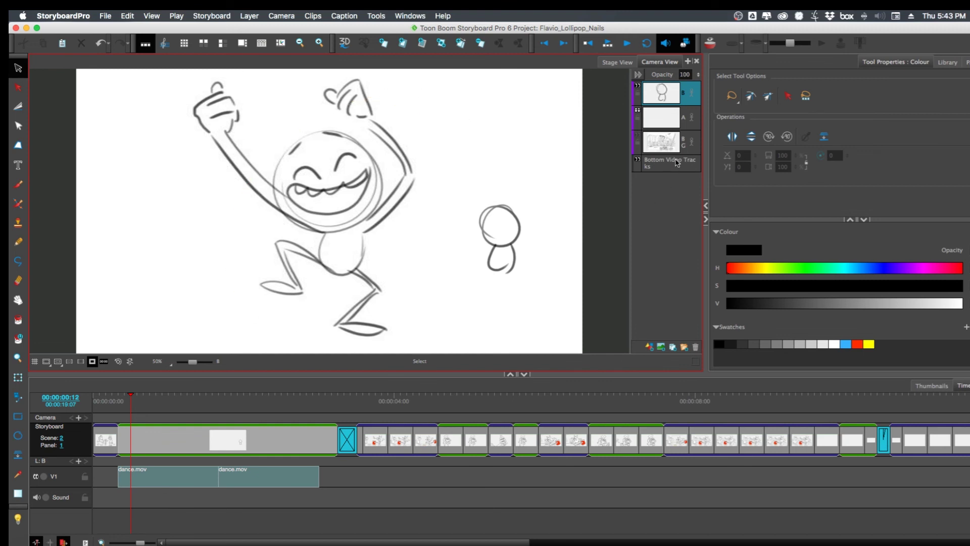
# Step: Draw the small figure's squatting legs with shin and foot
pyautogui.moveTo(556, 232); pyautogui.dragTo(552, 234)
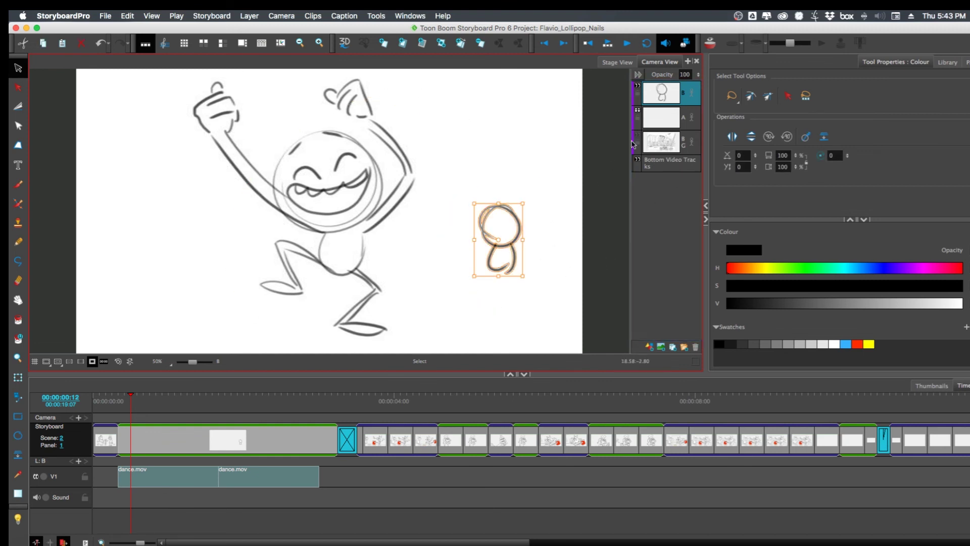
pyautogui.click(19, 184)
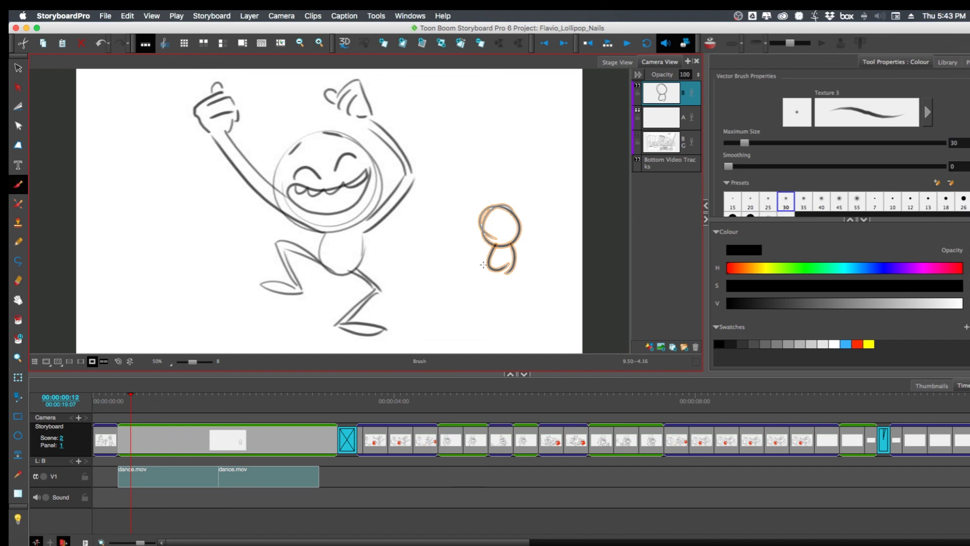
pyautogui.moveTo(464, 269)
pyautogui.mouseDown()
pyautogui.moveTo(481, 287)
pyautogui.moveTo(490, 268)
pyautogui.moveTo(479, 293)
pyautogui.moveTo(517, 272)
pyautogui.moveTo(505, 302)
pyautogui.mouseUp()
pyautogui.moveTo(526, 287)
pyautogui.mouseDown()
pyautogui.moveTo(510, 306)
pyautogui.moveTo(536, 308)
pyautogui.mouseUp()
pyautogui.press('Escape')
# Step: Add a closed eye, two raised arms with hands, and a smiling mouth; go to frame 16
pyautogui.moveTo(487, 224); pyautogui.dragTo(527, 185)
pyautogui.moveTo(520, 244); pyautogui.dragTo(531, 168)
pyautogui.moveTo(523, 176); pyautogui.dragTo(532, 172)
pyautogui.moveTo(486, 246)
pyautogui.mouseDown()
pyautogui.moveTo(466, 192)
pyautogui.moveTo(476, 192)
pyautogui.mouseUp()
pyautogui.moveTo(484, 229); pyautogui.dragTo(516, 229)
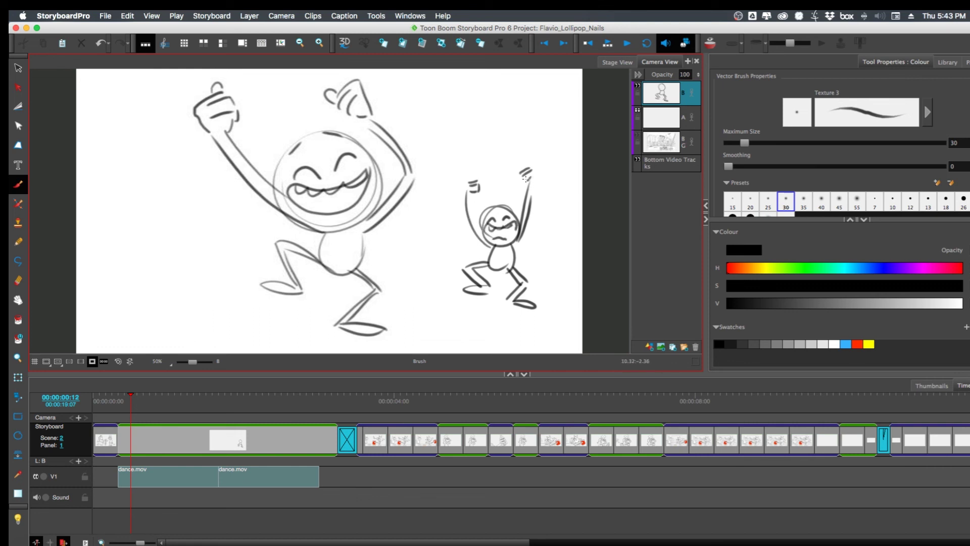
pyautogui.moveTo(519, 176); pyautogui.dragTo(523, 172)
pyautogui.moveTo(526, 225); pyautogui.dragTo(519, 247)
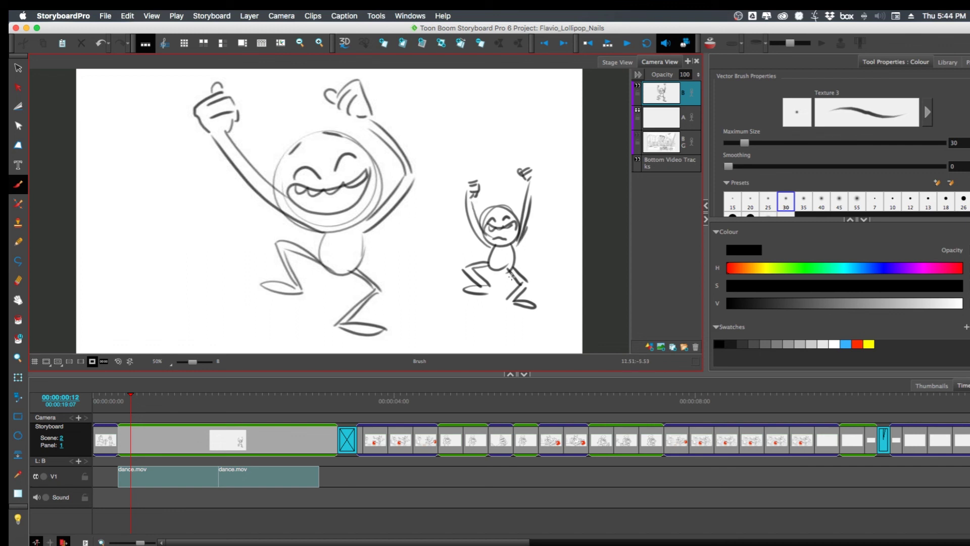
pyautogui.moveTo(137, 405)
pyautogui.mouseDown()
pyautogui.moveTo(126, 406)
pyautogui.moveTo(143, 407)
pyautogui.mouseUp()
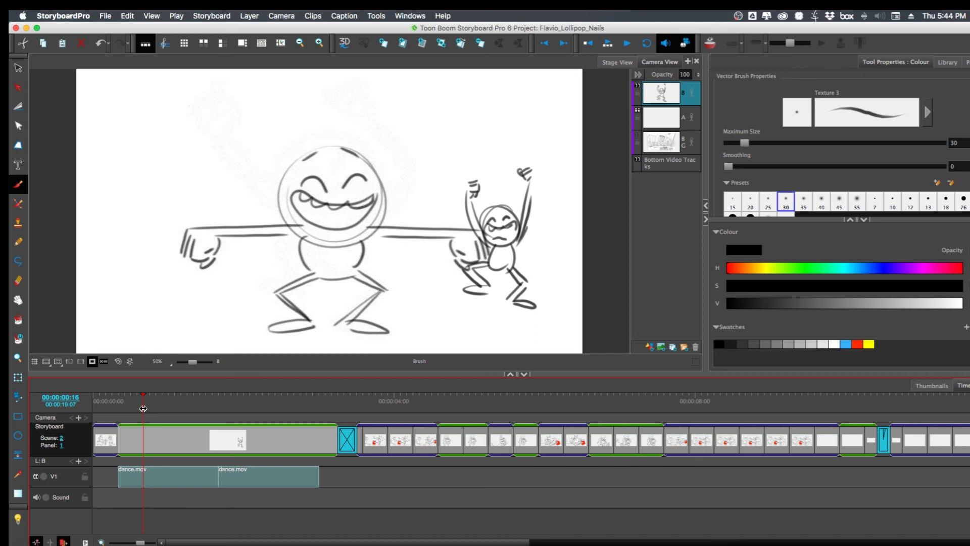
# Step: Split the panel at frame 21, flip the small figure horizontally in the second panel, and compare both panels
pyautogui.hotkey('alt', 'shift', 'p')
pyautogui.click(161, 443)
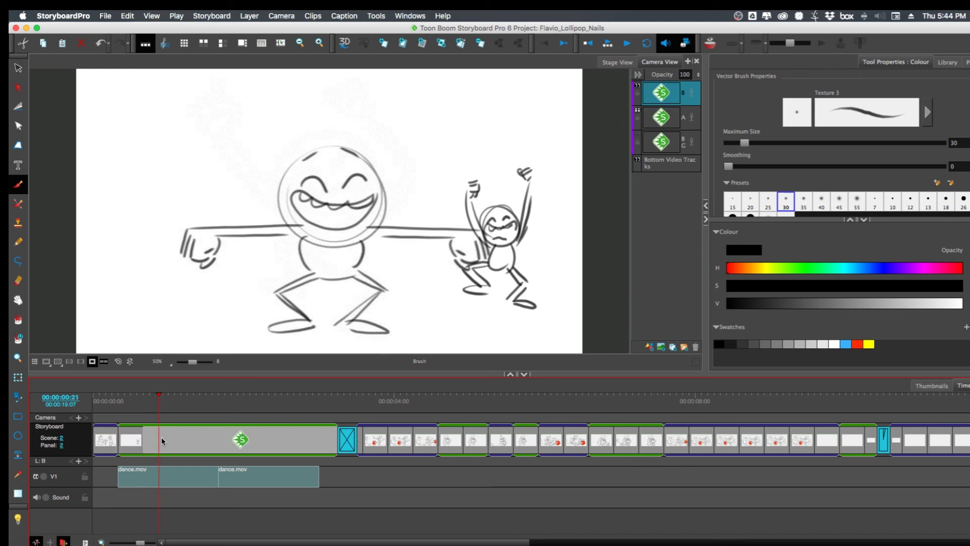
pyautogui.hotkey('alt', 's')
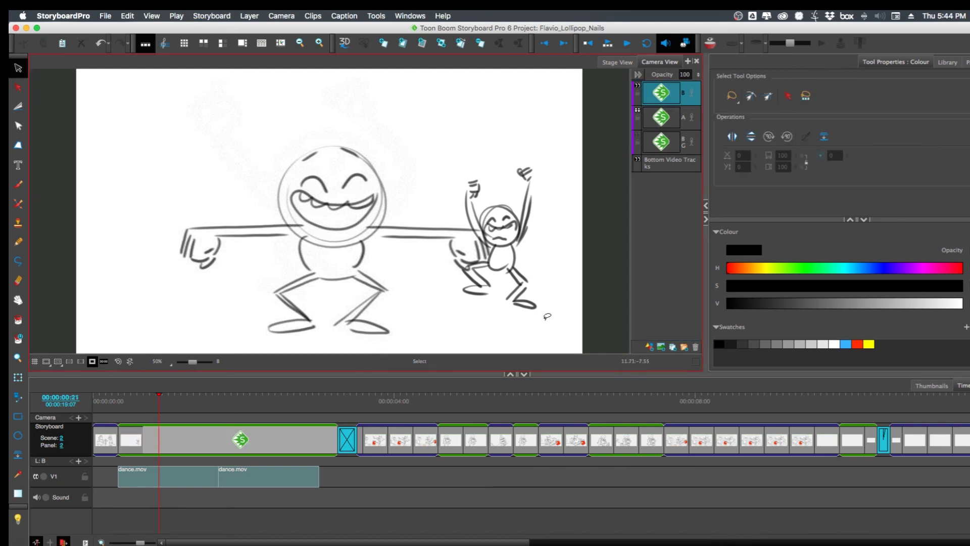
pyautogui.moveTo(546, 316); pyautogui.dragTo(597, 333)
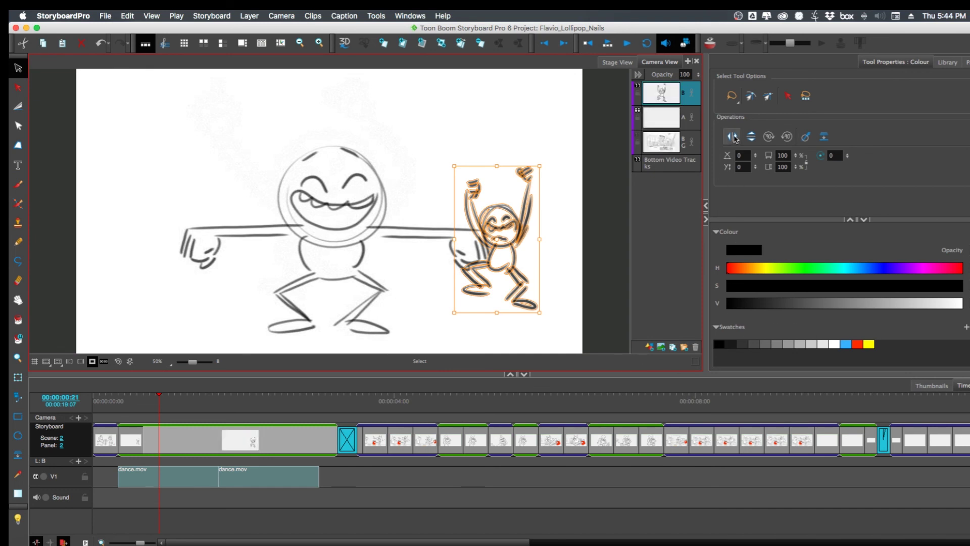
pyautogui.click(570, 262)
pyautogui.press('Left')
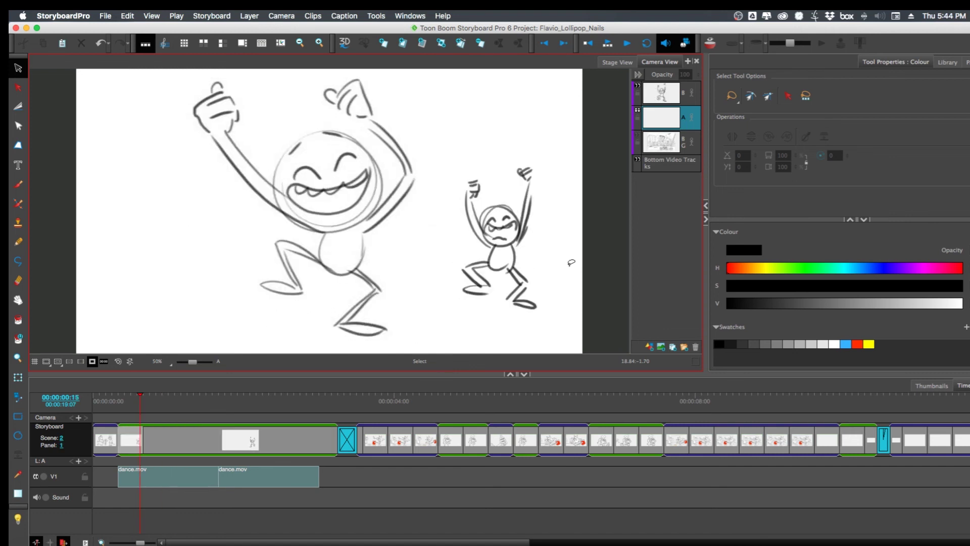
pyautogui.press('Right')
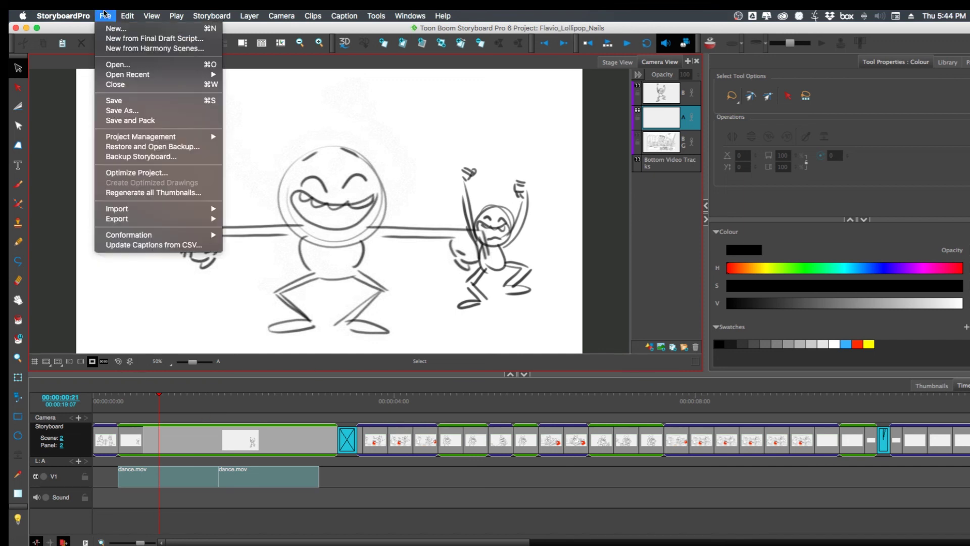
pyautogui.moveTo(196, 211)
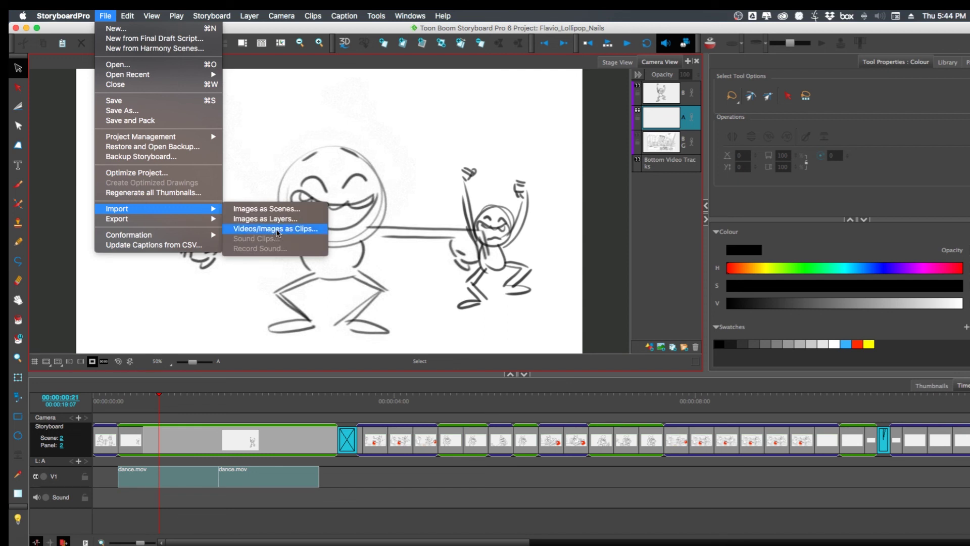
pyautogui.click(105, 14)
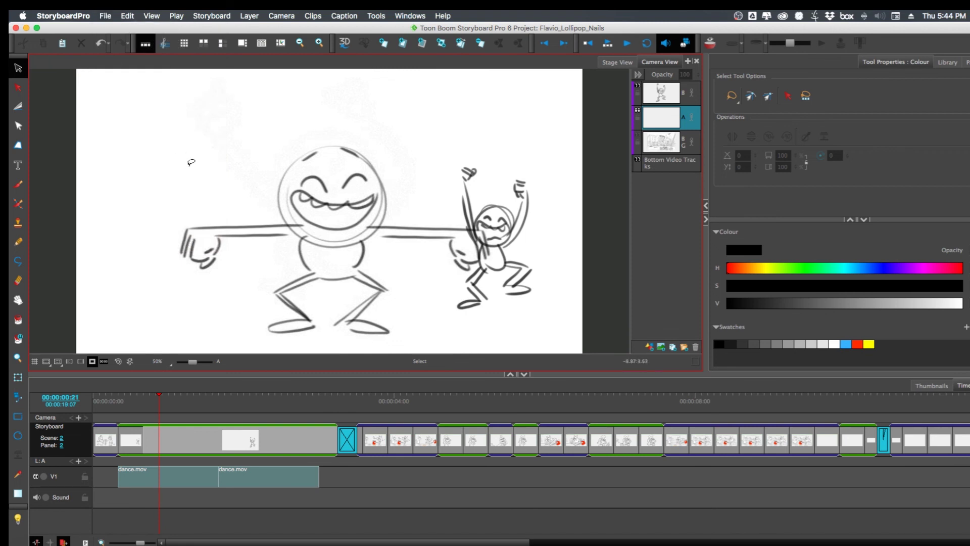